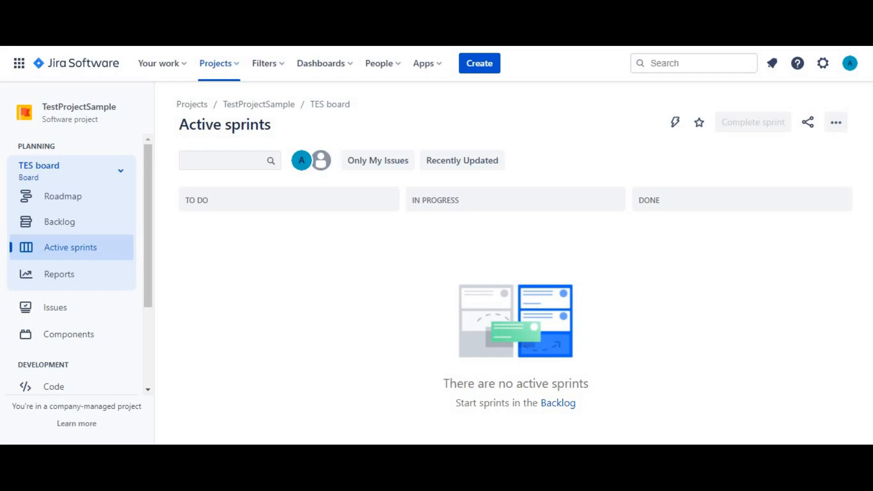
Open the workflows page in the project settings of TestProjectSample
scroll(73, 264, "down", 3)
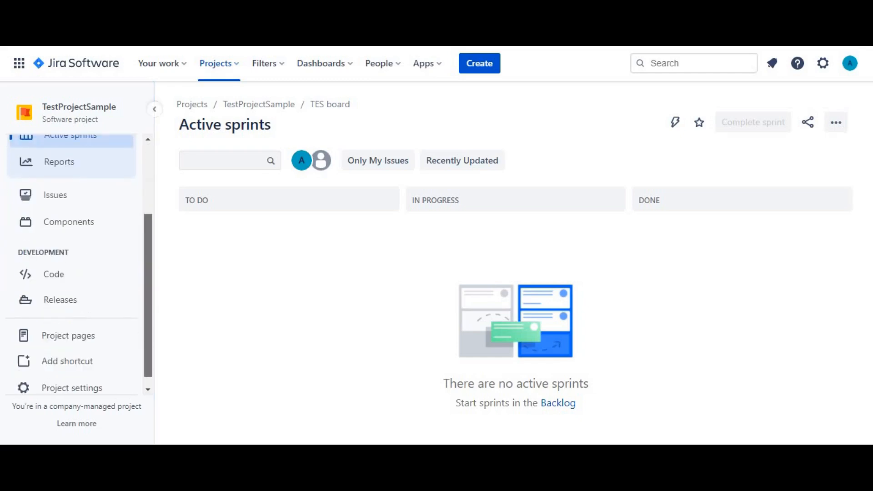
left_click(72, 376)
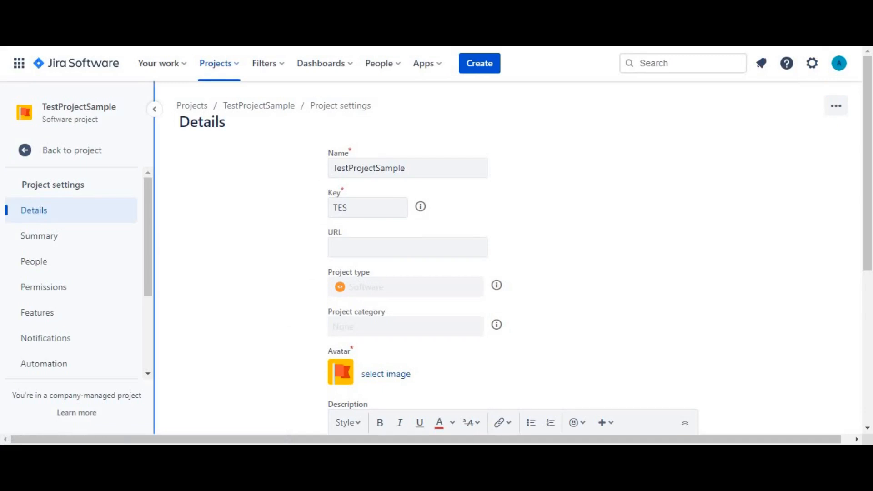
scroll(73, 273, "down", 2)
scroll(46, 310, "down", 1)
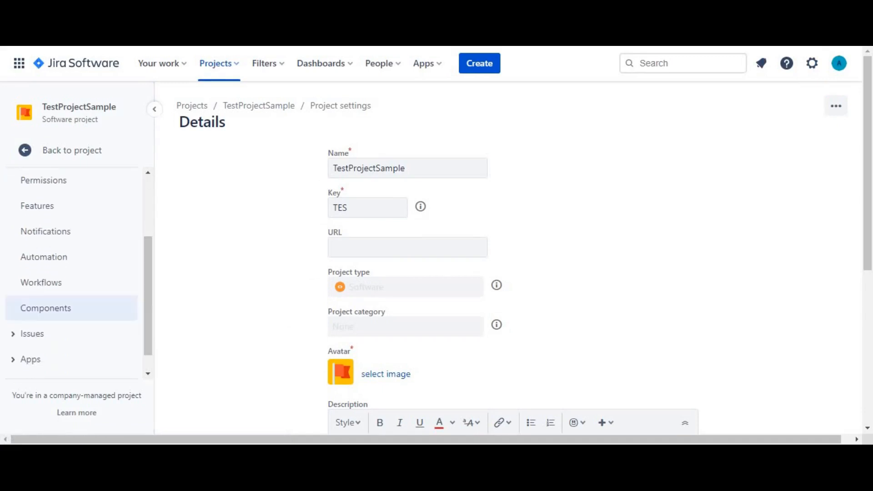
left_click(41, 282)
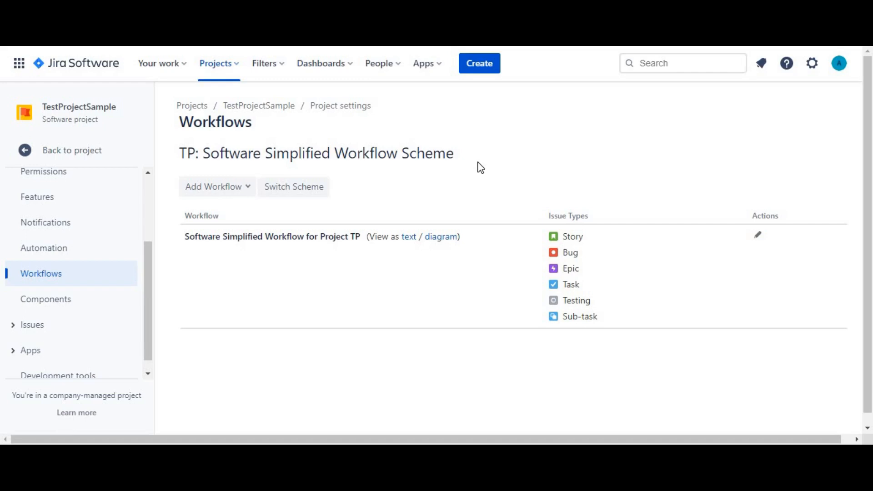
Go to the global Workflows administration page and highlight the name of the active workflow
key("period")
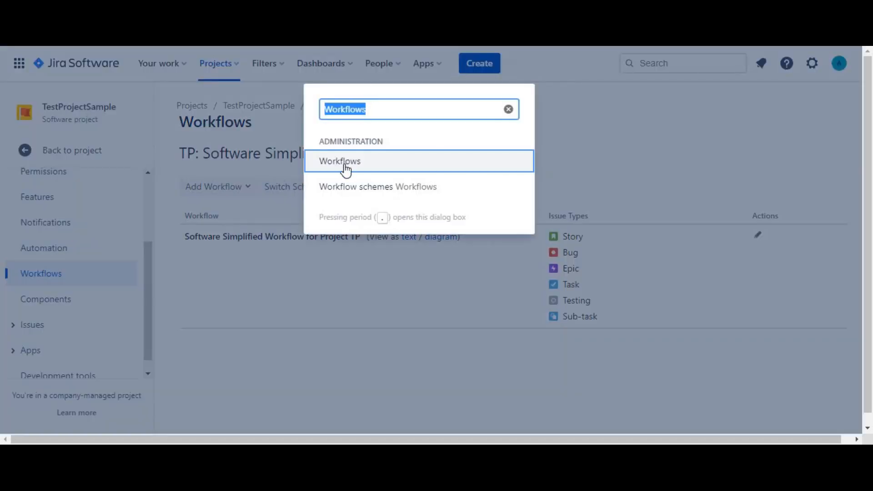
left_click(343, 170)
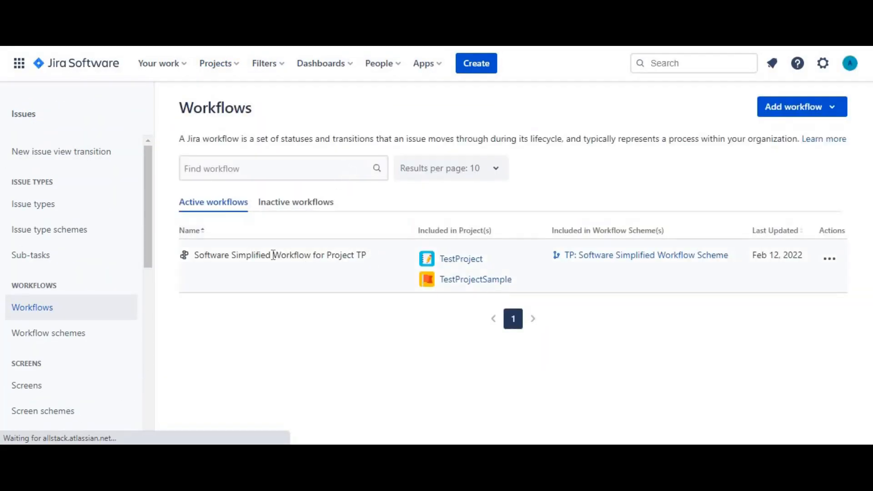
left_click_drag(273, 255, 197, 258)
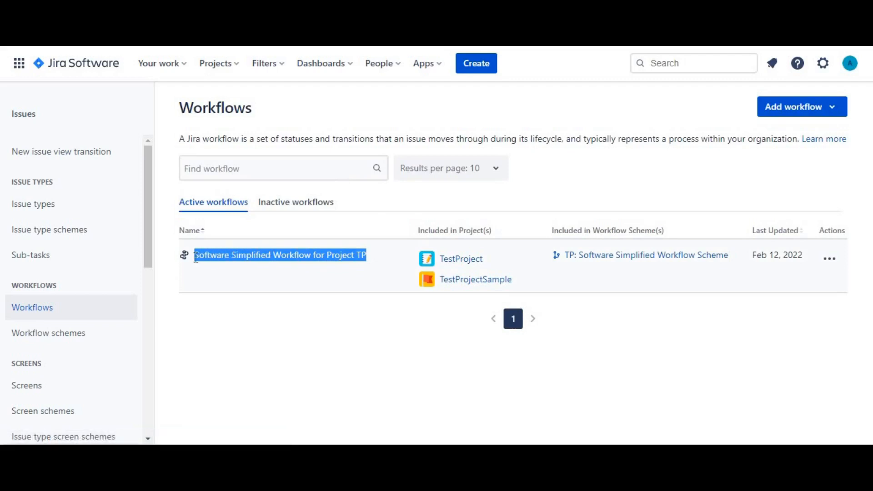
Create a new workflow named "Bug Workflow" without a description
left_click(829, 111)
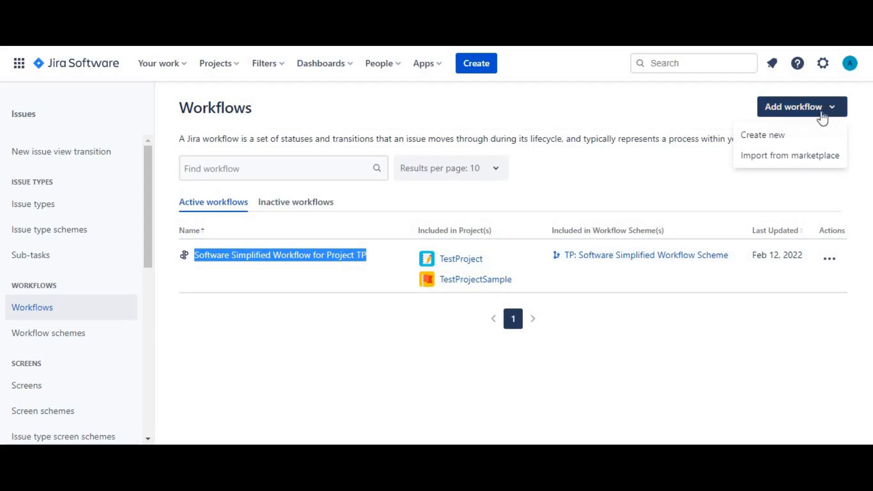
left_click(776, 137)
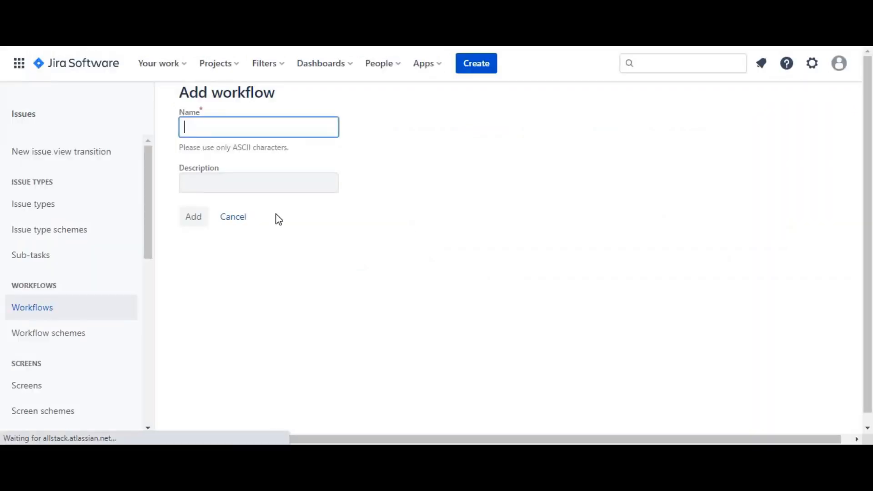
type("Bu")
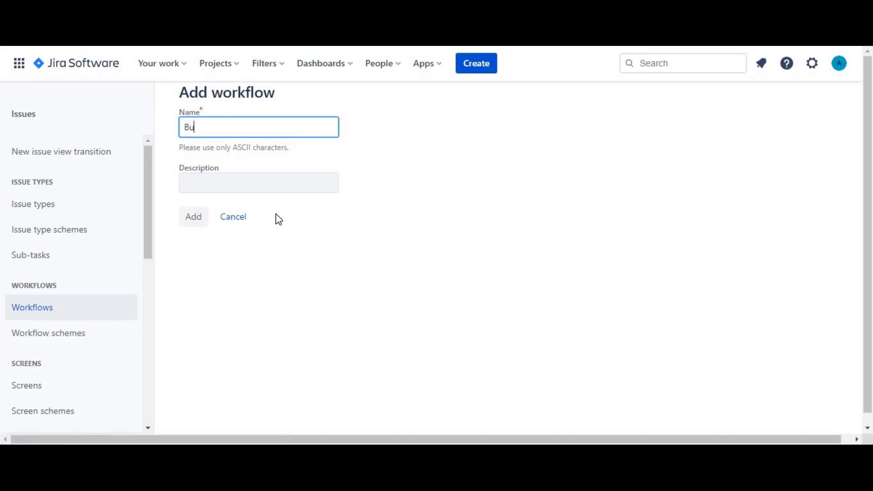
type("g Workflow")
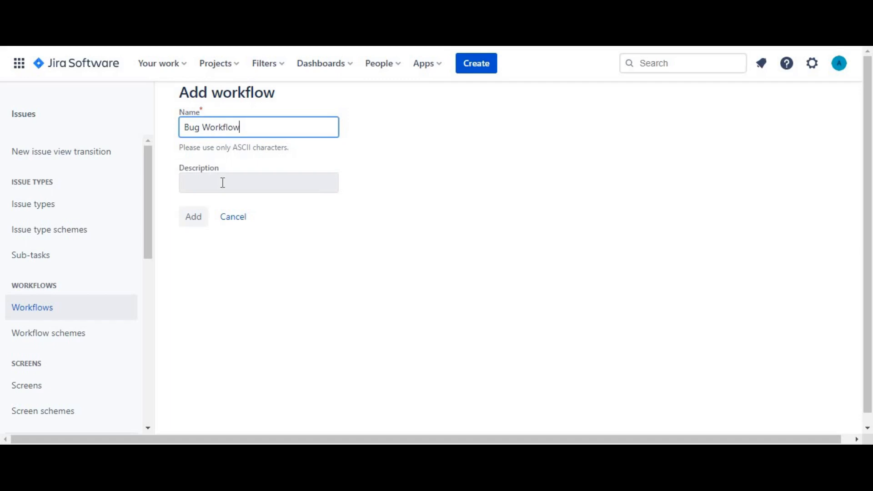
left_click(197, 218)
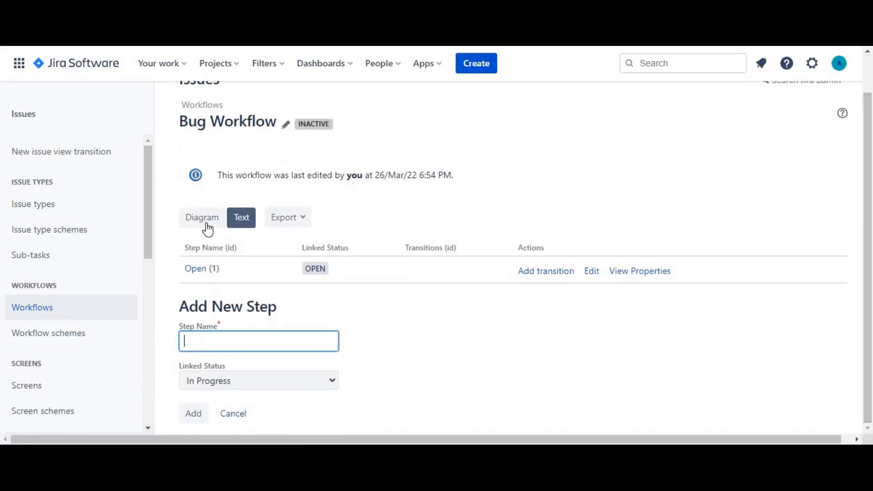
Show Bug Workflow as a diagram and move its start node and Open status up to the top of the canvas
left_click(203, 226)
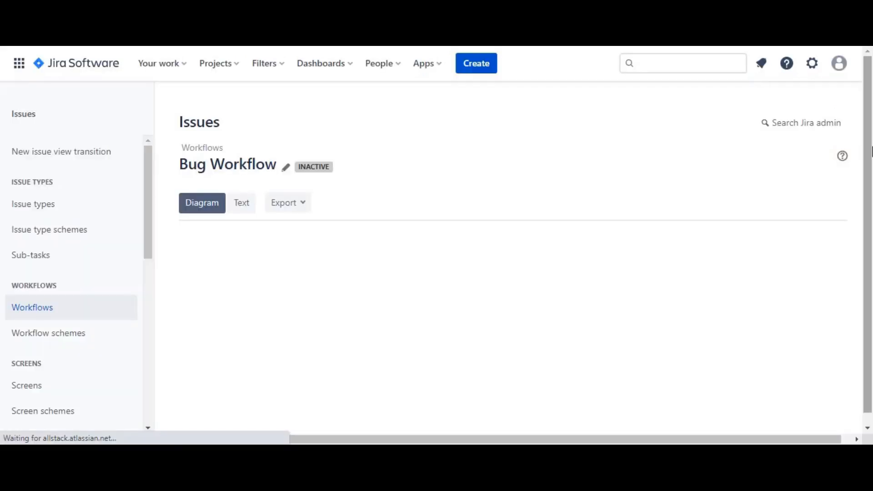
left_click_drag(872, 152, 868, 220)
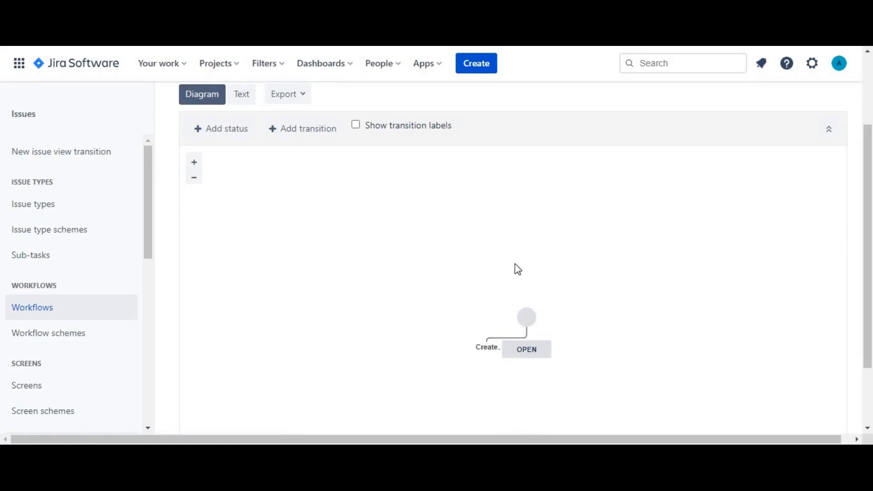
left_click_drag(526, 317, 512, 170)
left_click(512, 355)
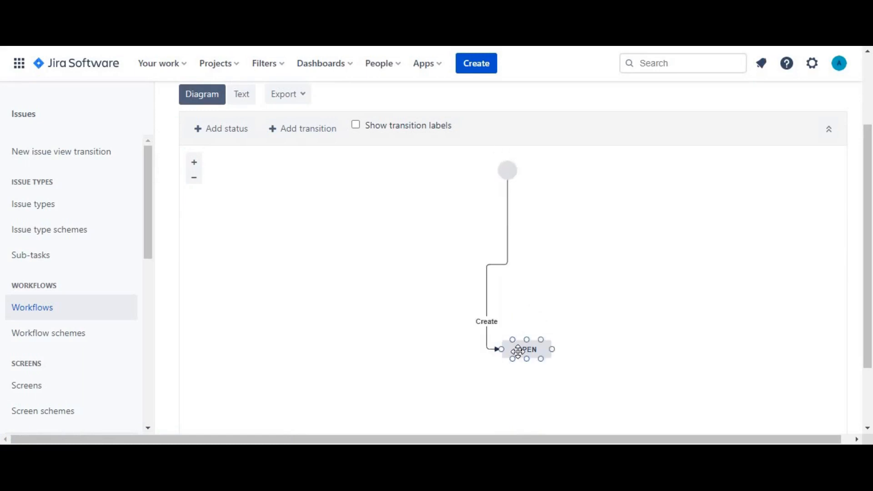
left_click_drag(511, 356, 515, 214)
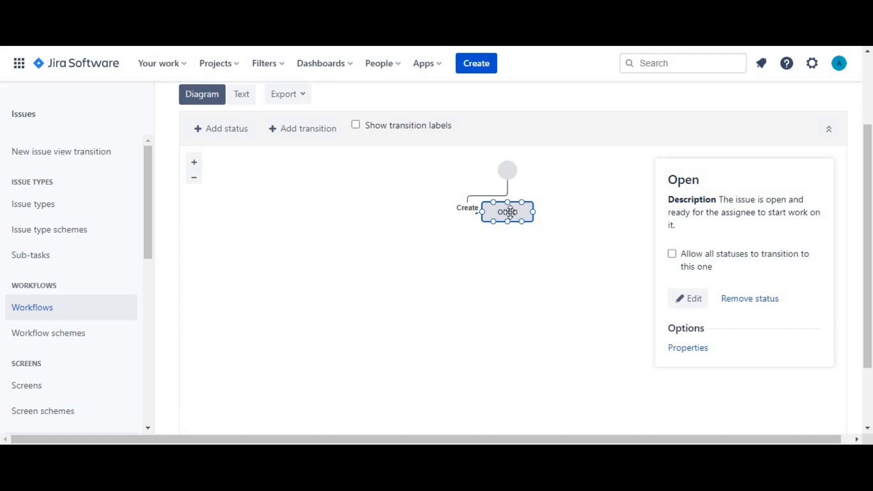
Add the existing To Do status to the diagram and place it to the left of Open
left_click(210, 132)
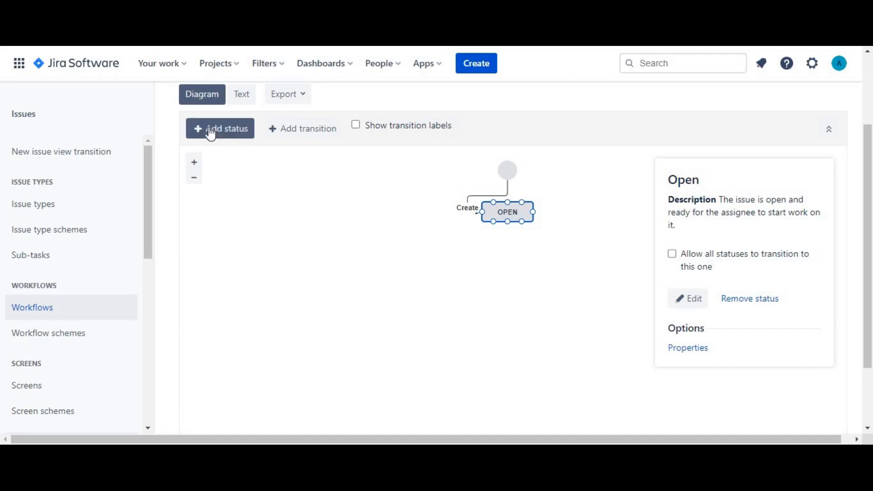
type("T")
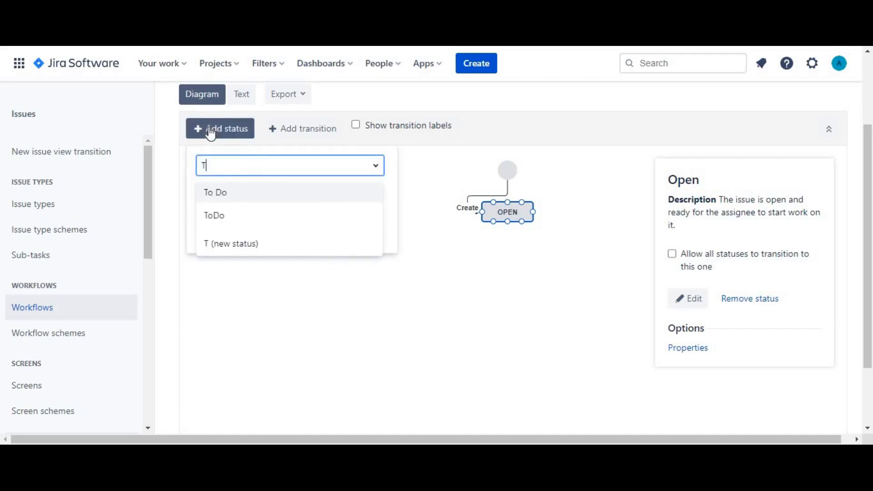
left_click(228, 195)
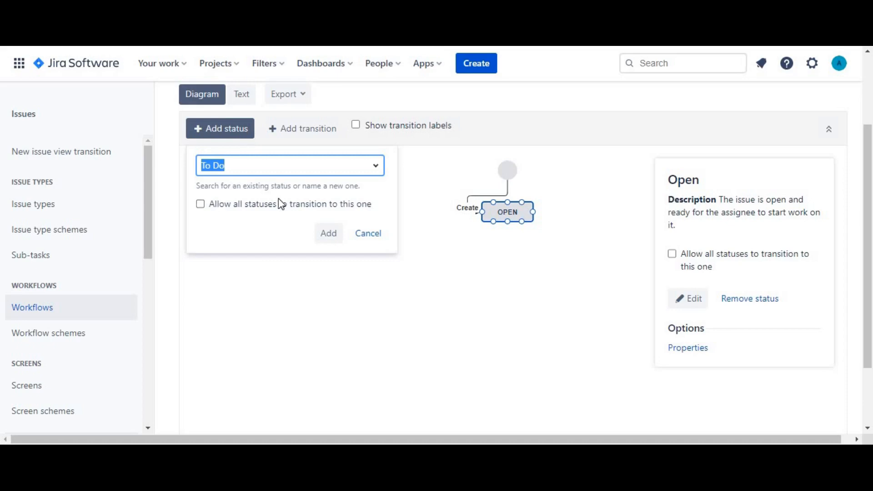
left_click(324, 234)
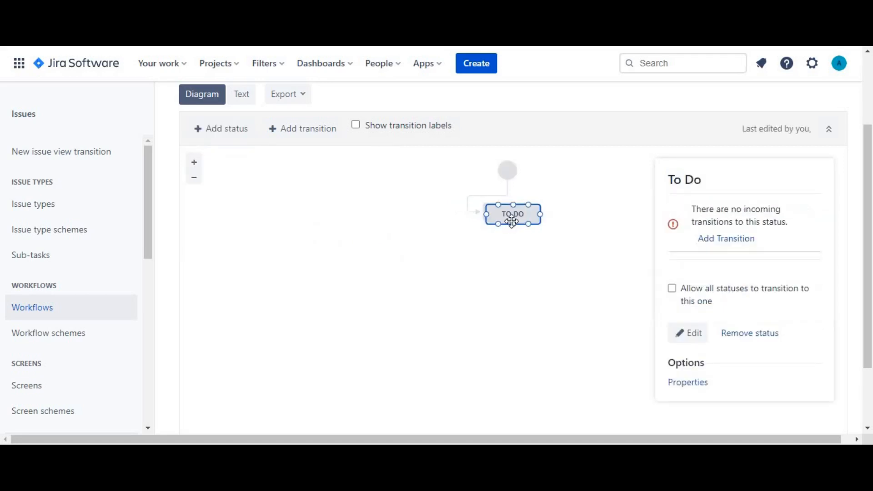
left_click_drag(510, 215, 412, 214)
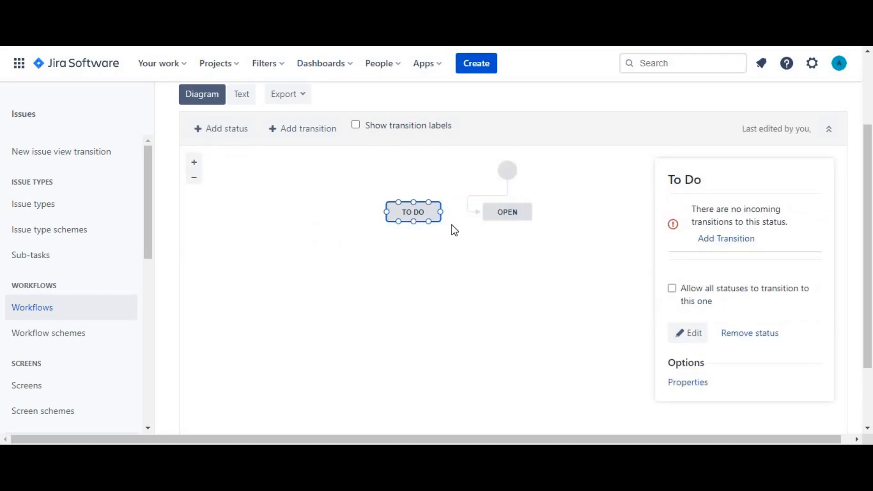
Change the destination of the Create transition from Open to To Do and save the change
left_click(477, 214)
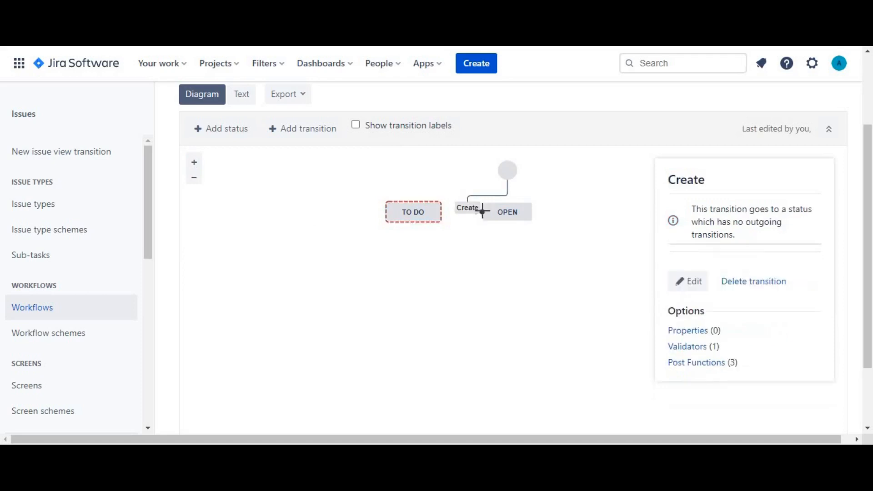
left_click_drag(481, 212, 412, 196)
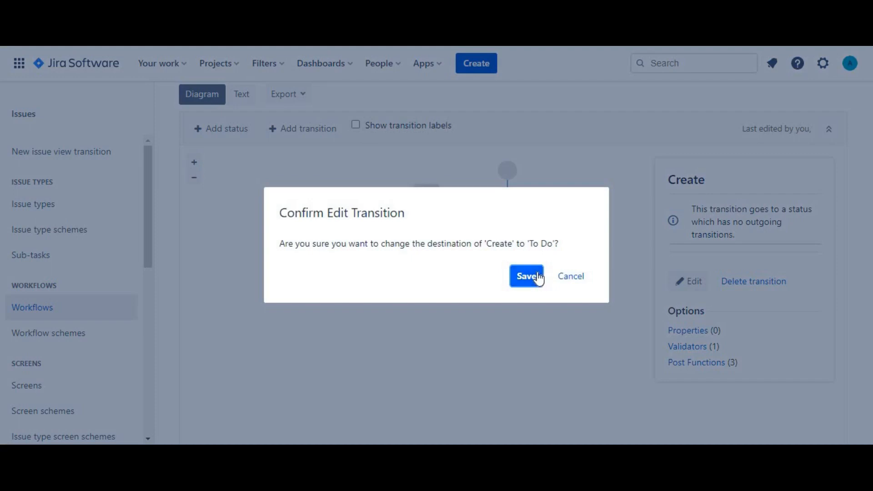
left_click(537, 274)
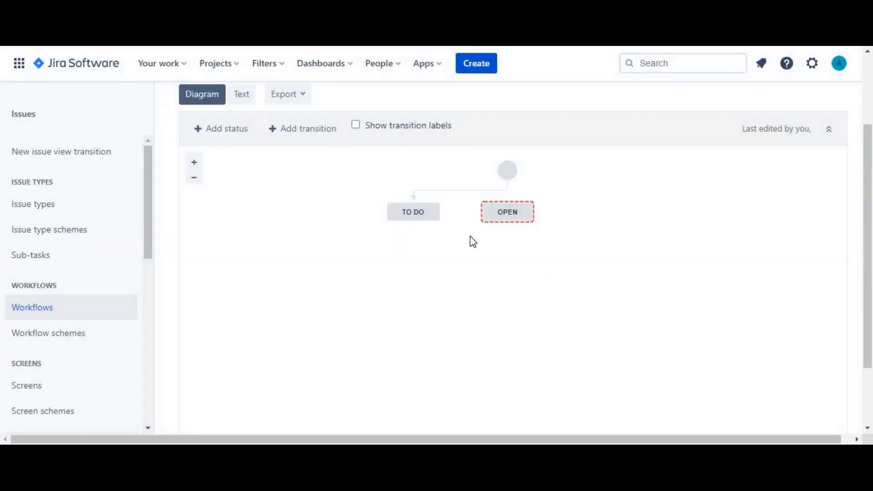
Remove the Open status from the workflow diagram
left_click(434, 216)
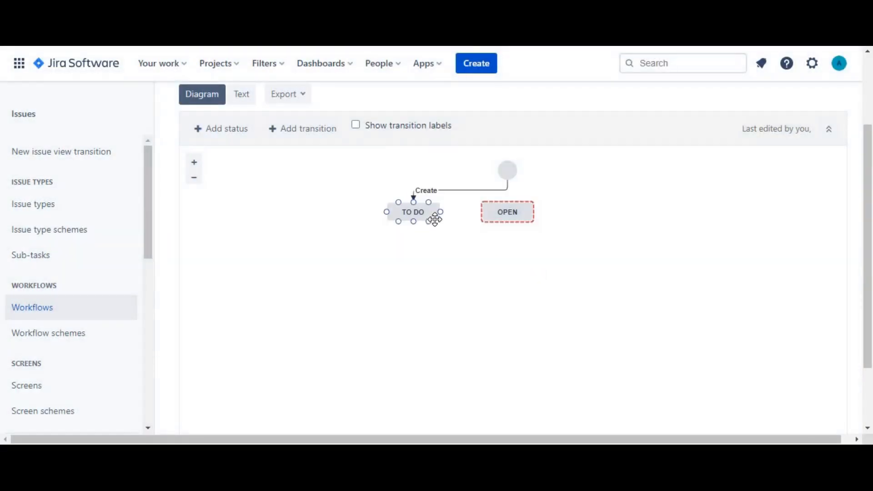
left_click(508, 212)
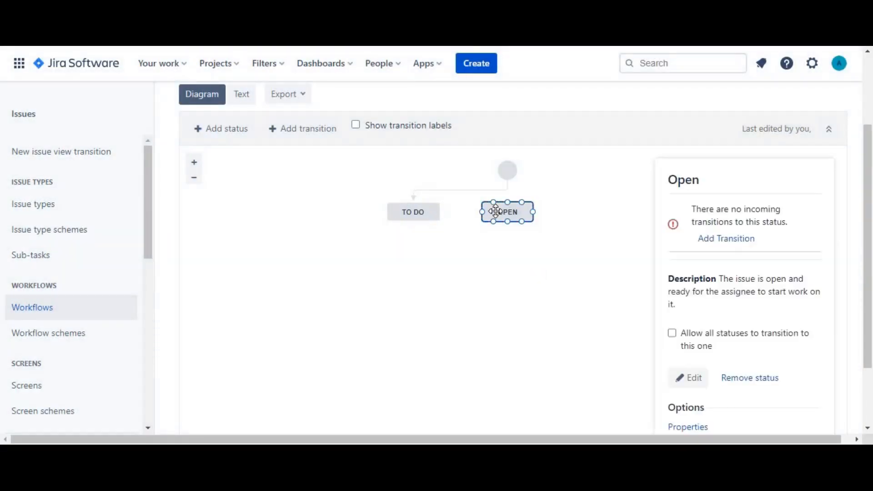
left_click(749, 379)
left_click(518, 284)
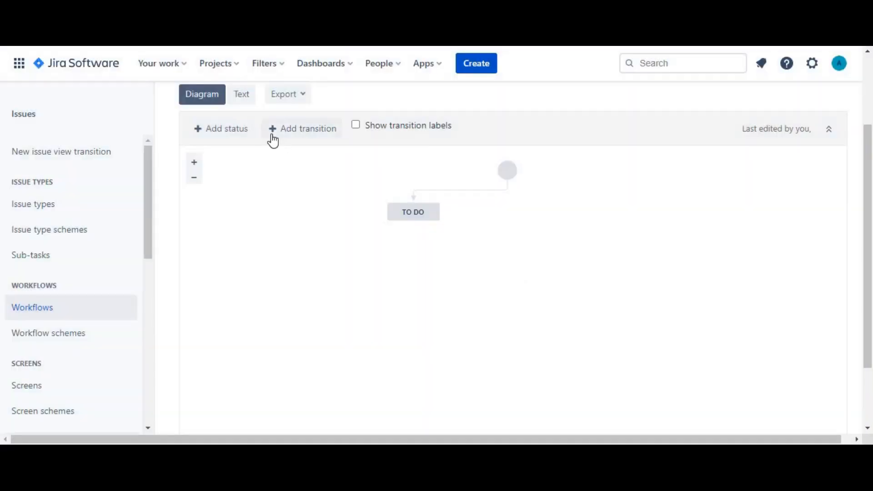
Add the existing In Progress status to the diagram and place it directly below To Do
left_click(218, 130)
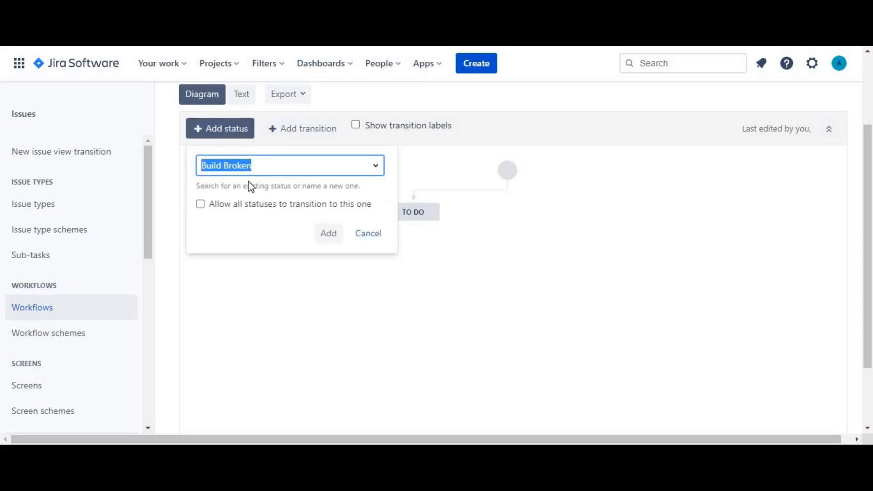
type("In")
left_click(242, 196)
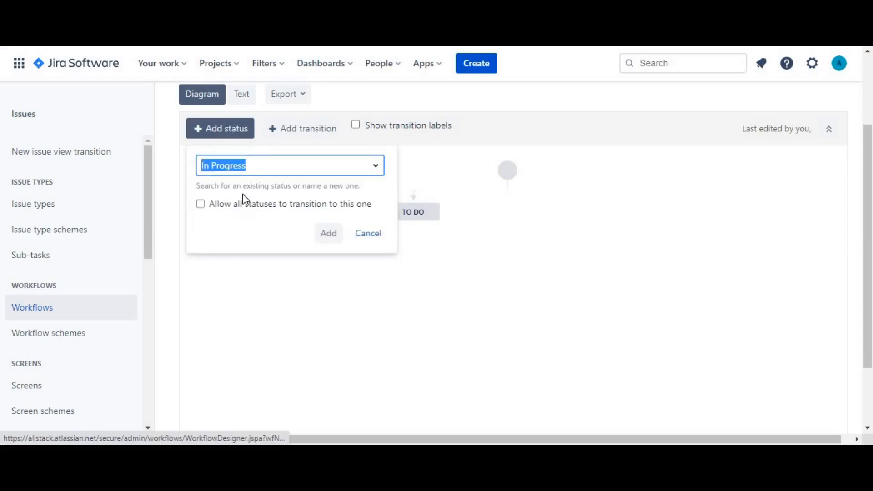
left_click(324, 235)
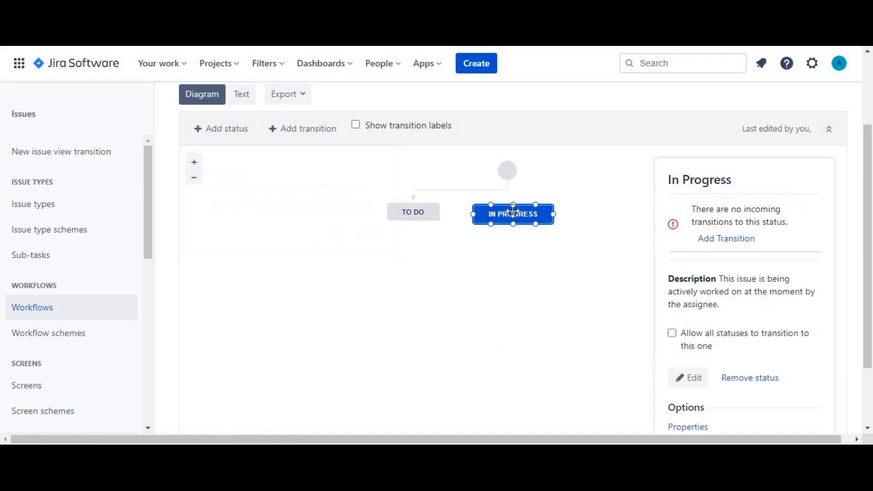
left_click_drag(512, 211, 430, 259)
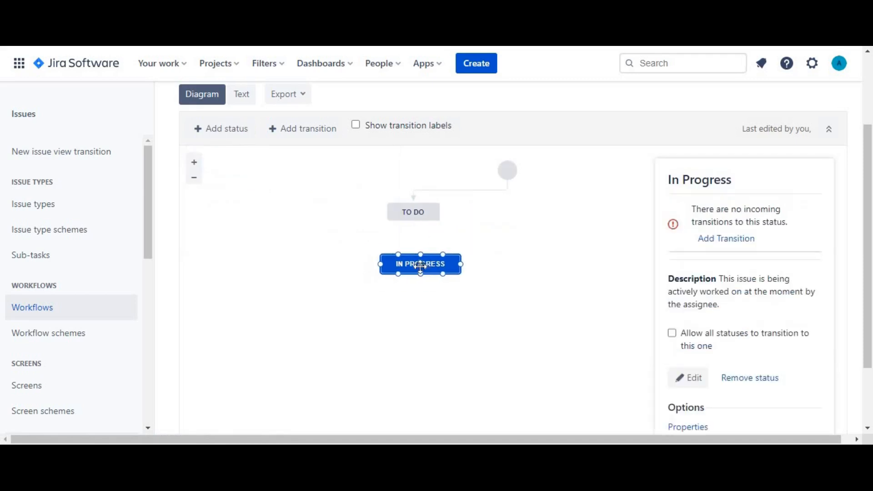
Create a new status named Review in the In Progress category and place it directly below the In Progress status
left_click(230, 131)
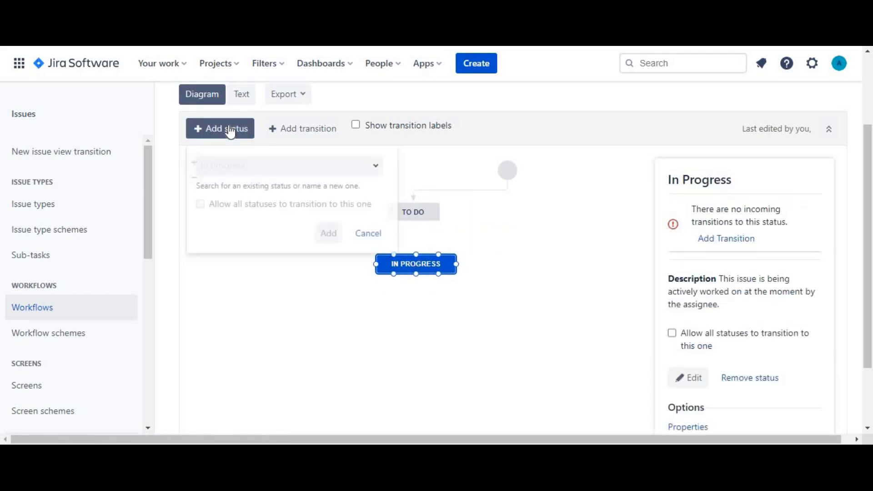
type("Build Broken")
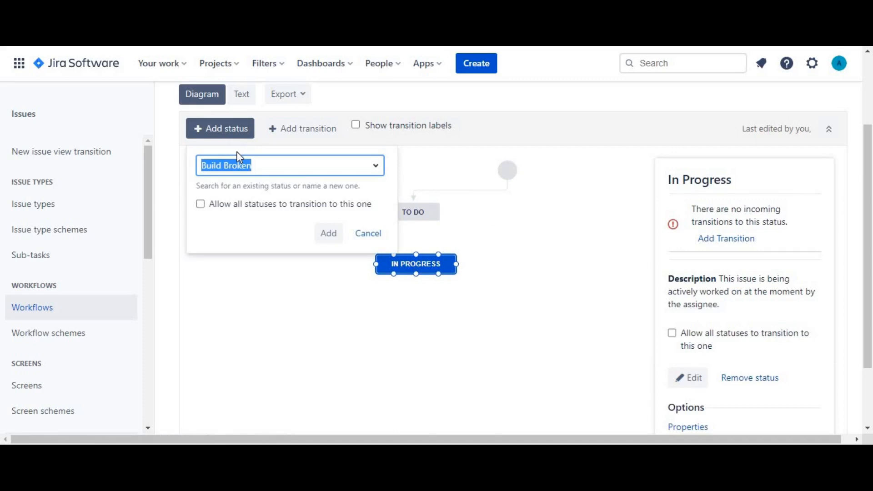
type("Re")
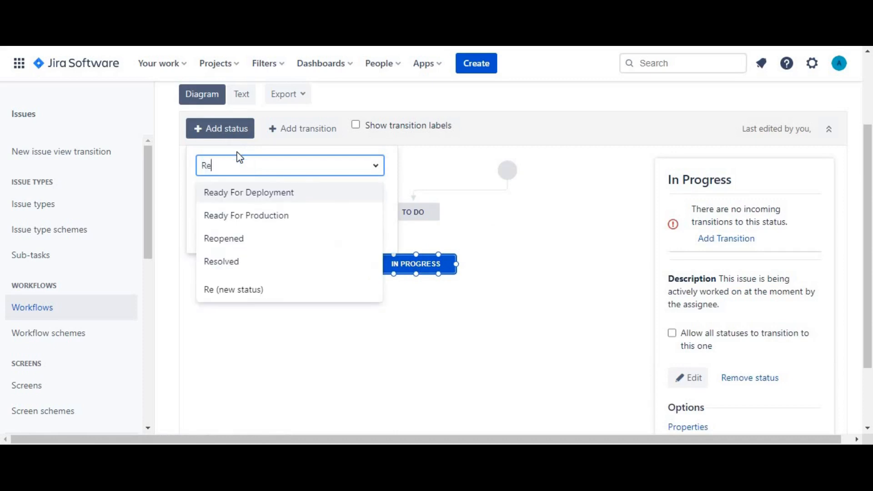
type("vi")
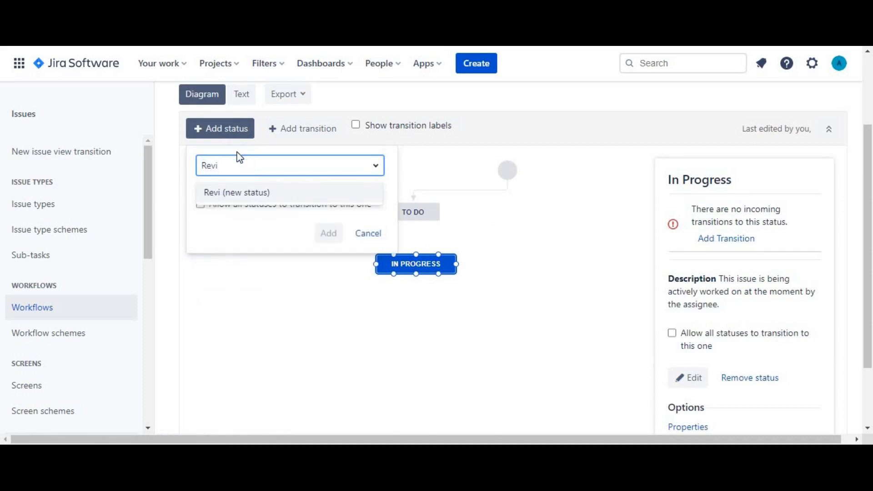
type("ew")
left_click(238, 192)
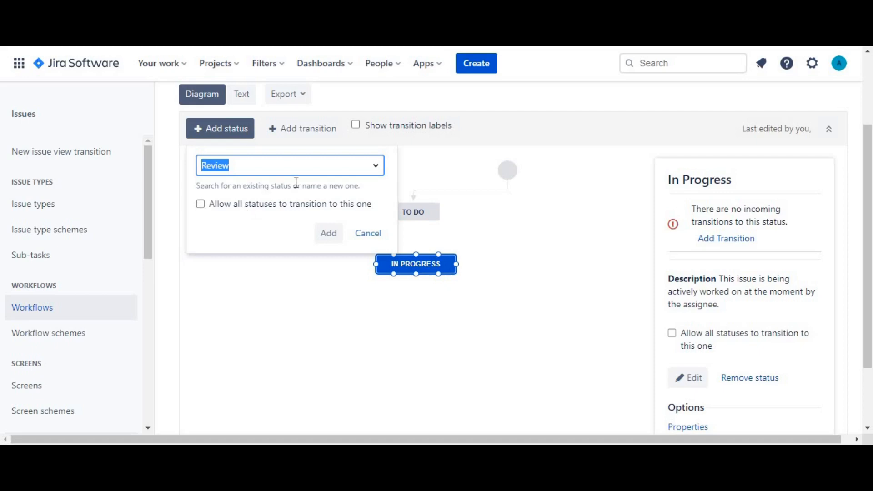
left_click(326, 233)
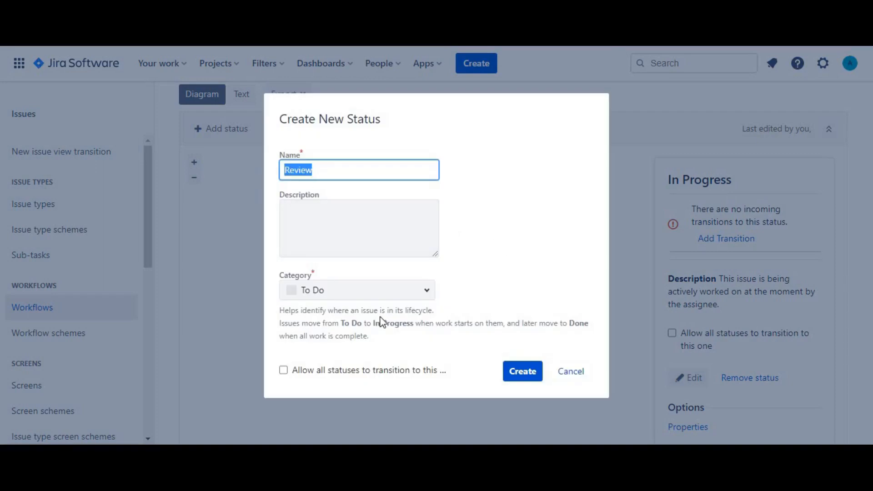
left_click(428, 298)
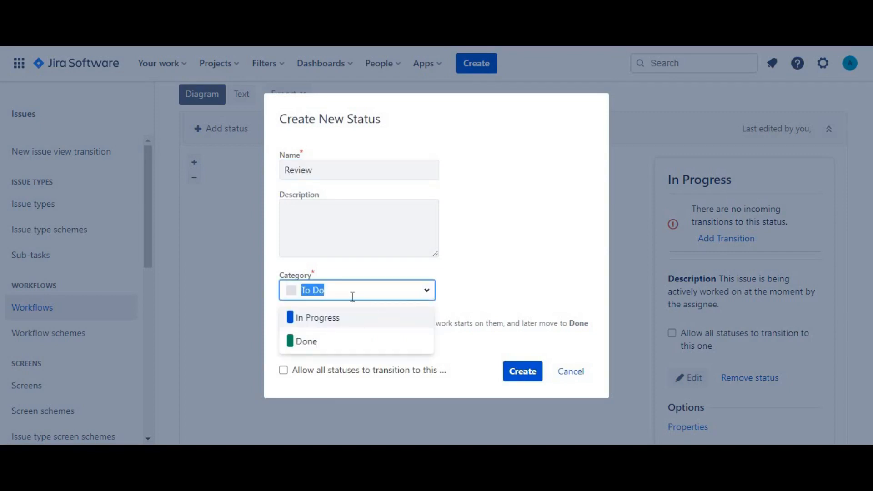
left_click(326, 319)
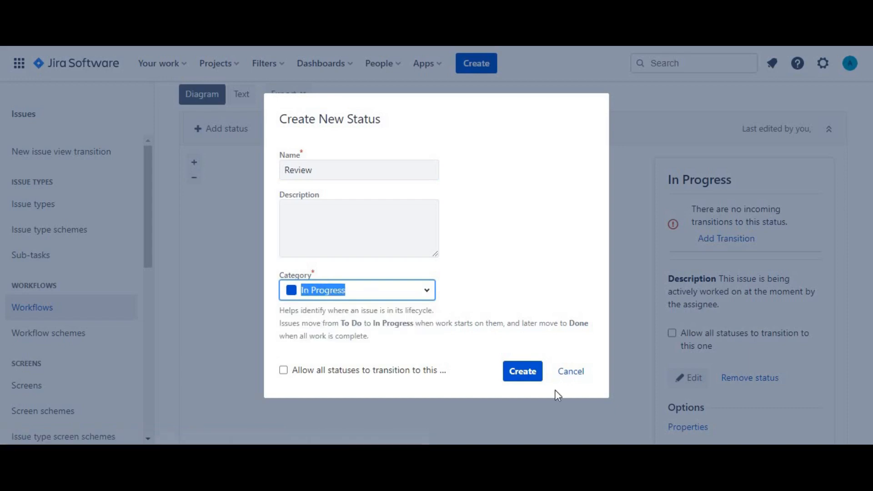
left_click(530, 376)
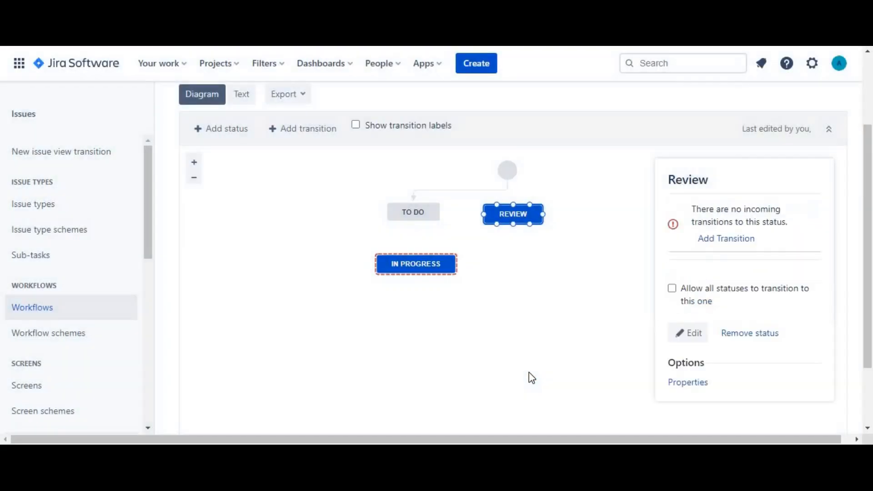
left_click_drag(510, 215, 406, 319)
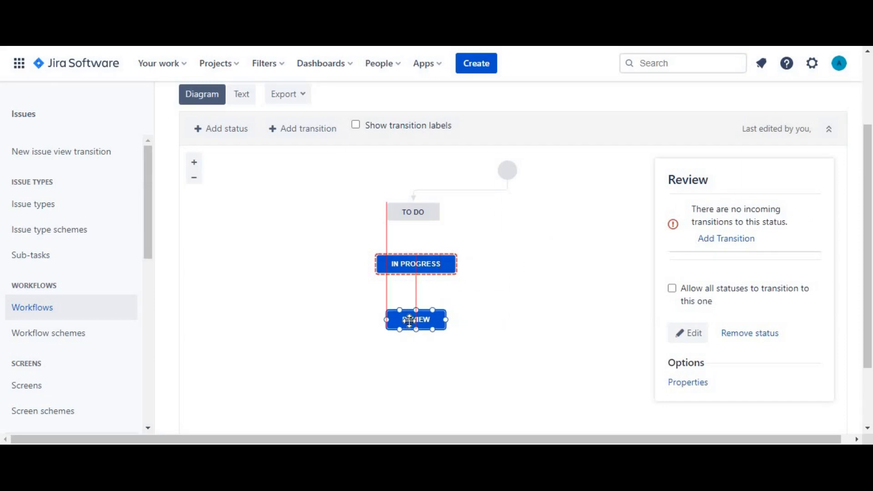
Add the existing Done status to the diagram and place it directly below Review
left_click(231, 140)
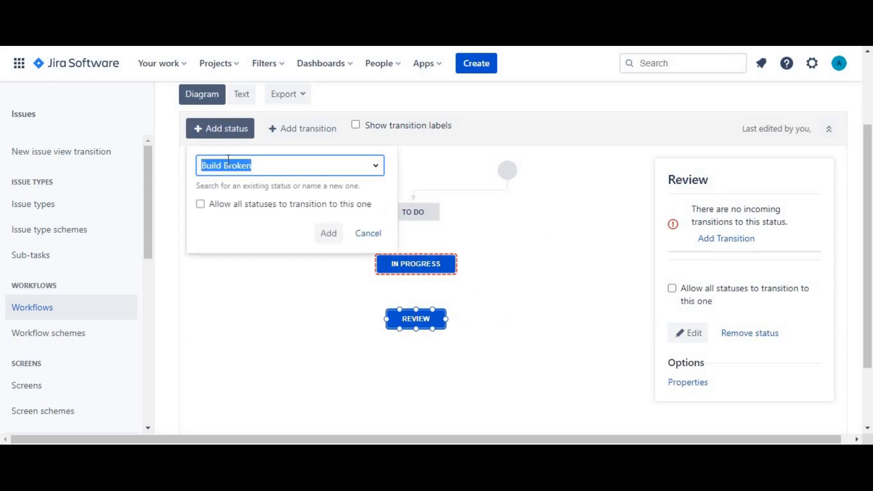
type("Done")
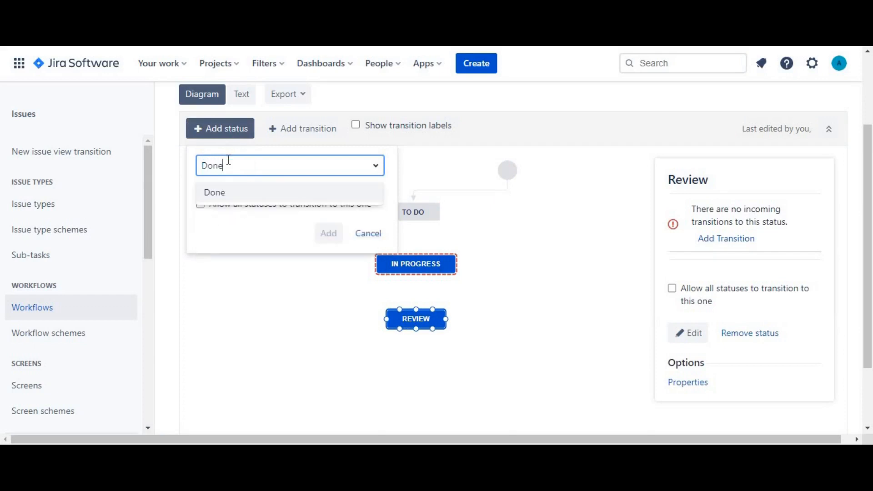
left_click(228, 192)
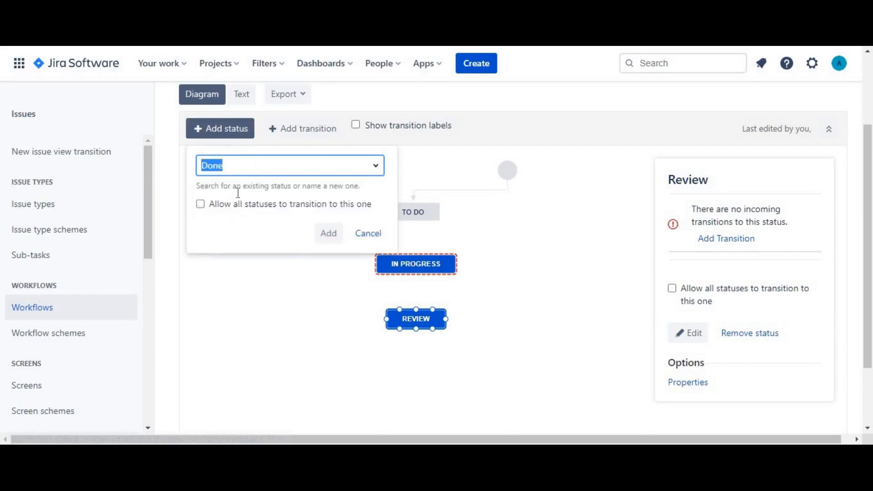
left_click(331, 235)
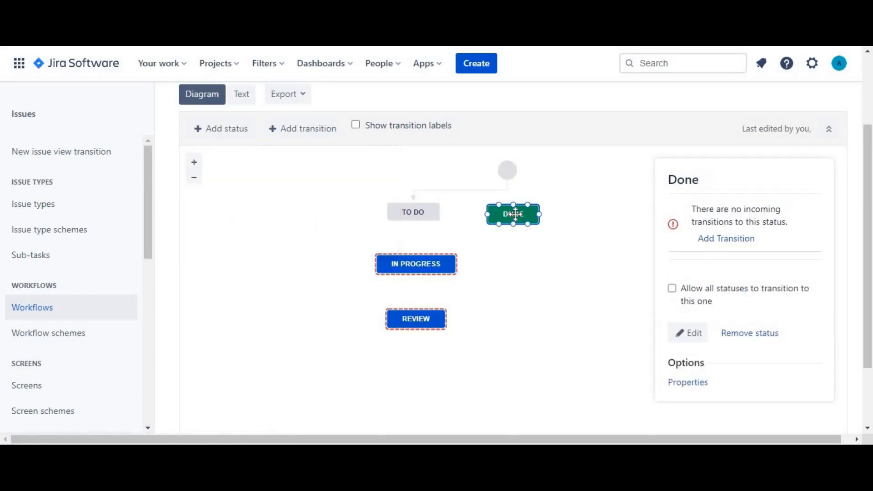
left_click_drag(469, 346, 419, 374)
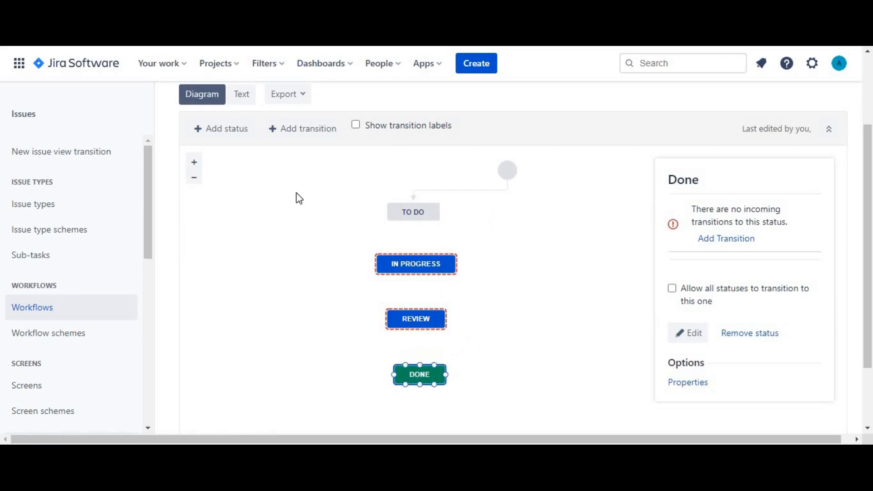
Add the existing Cancelled status, allowing all statuses to transition to it, and place it to the right of In Progress and Review
left_click(232, 135)
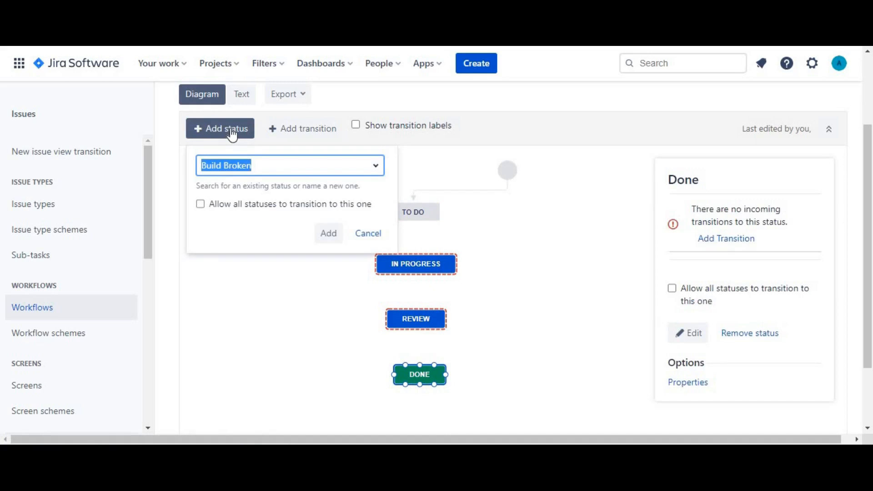
type("Can")
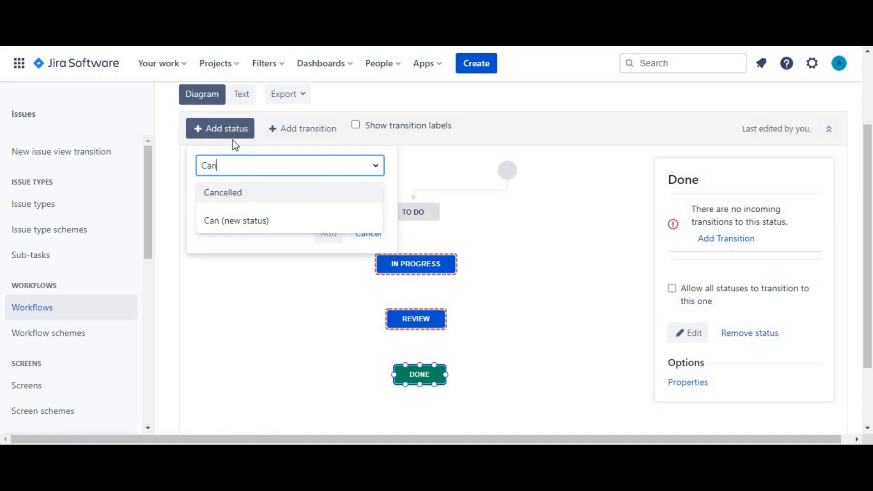
left_click(232, 195)
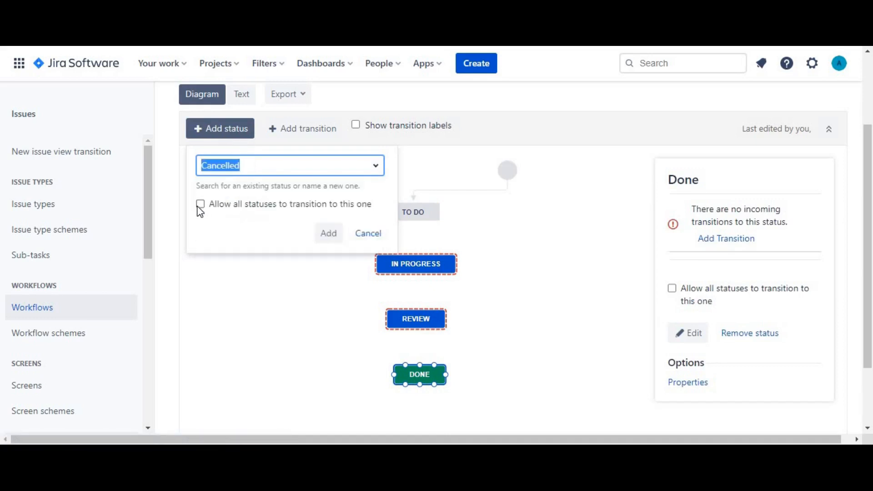
left_click(200, 206)
left_click(325, 238)
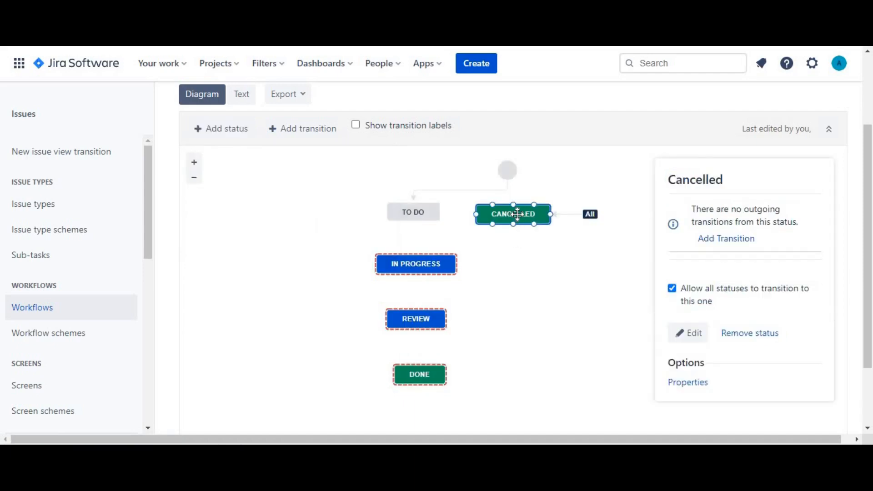
left_click_drag(508, 208, 540, 294)
left_click(557, 258)
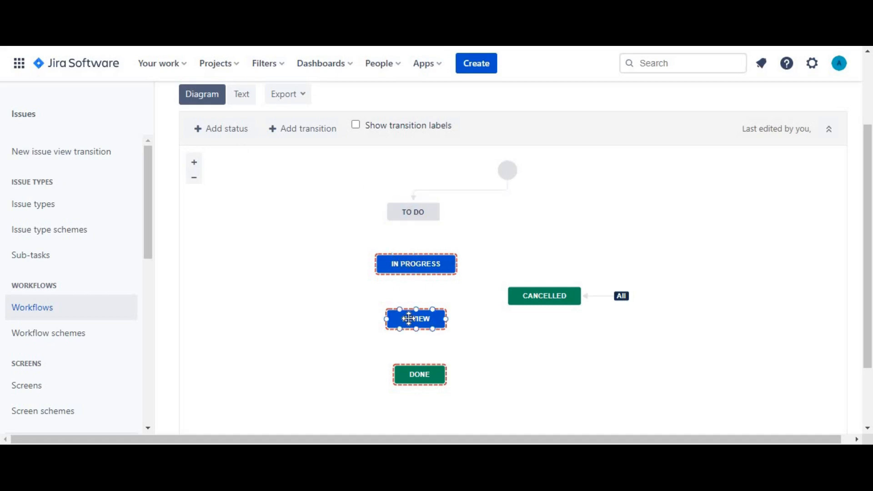
Add a new transition named In-Progess from the To Do status to the In Progress status
left_click(311, 135)
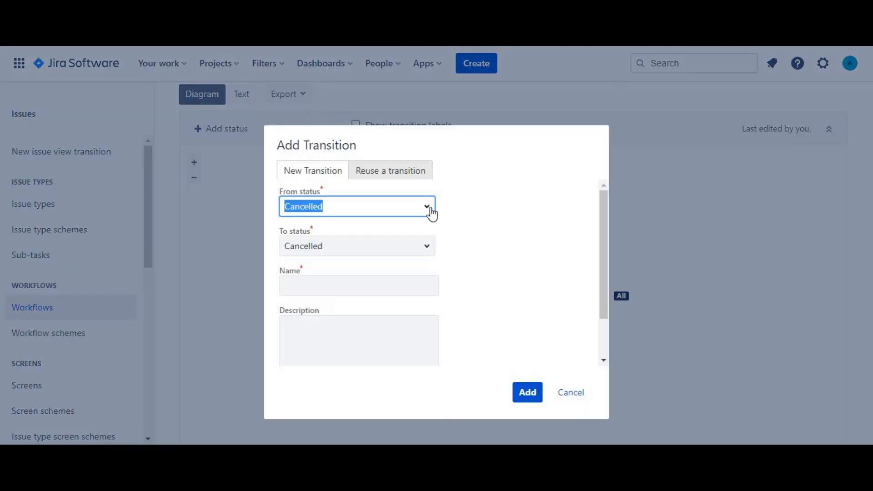
left_click(428, 209)
left_click(302, 302)
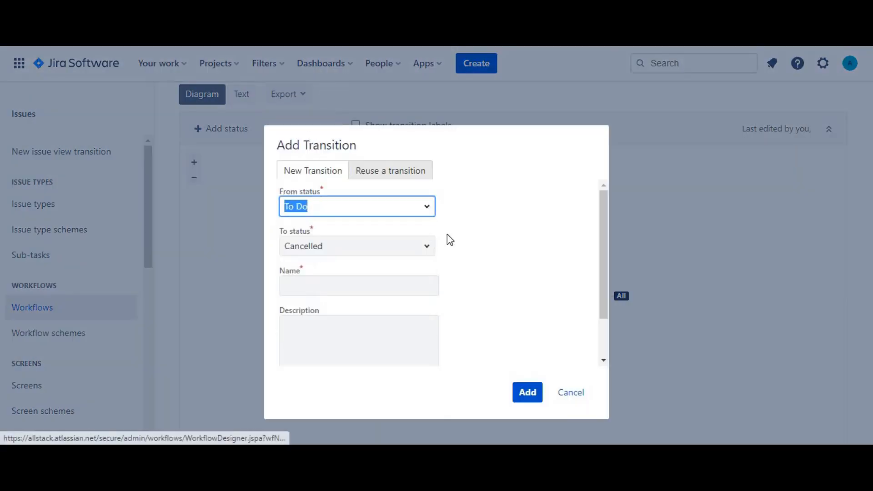
left_click(430, 248)
left_click(321, 303)
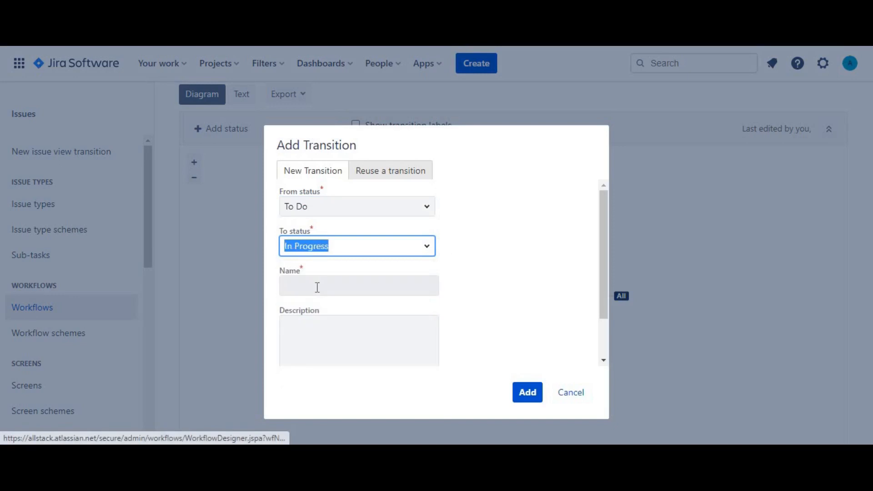
left_click(317, 287)
type("In-Progess")
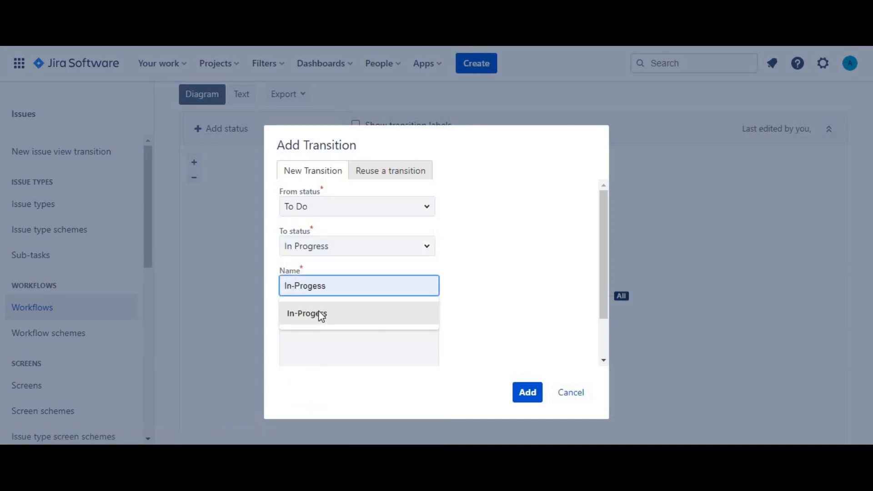
left_click(318, 312)
left_click(529, 393)
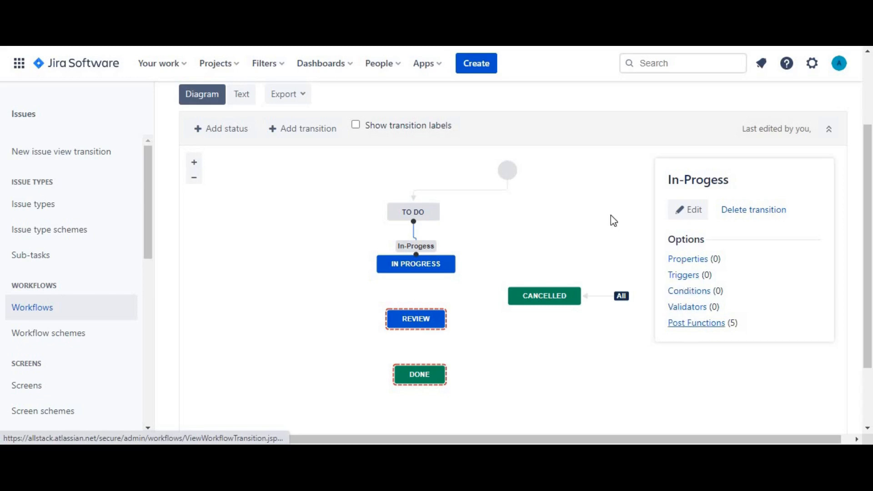
left_click(559, 210)
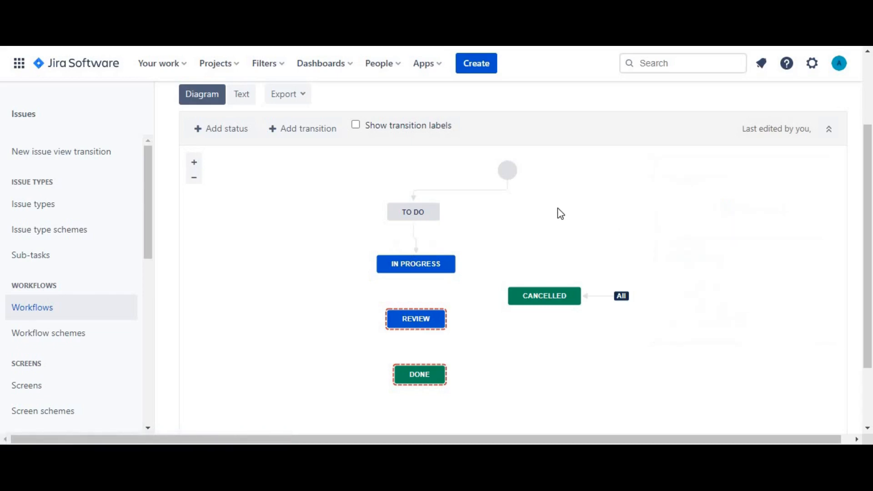
Add a new transition named Review from the In Progress status to the Review status
left_click(285, 128)
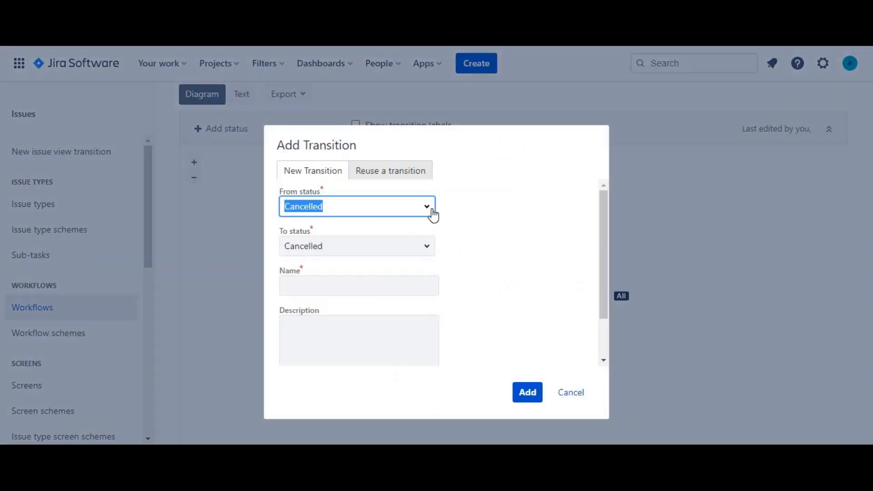
left_click(432, 215)
left_click(352, 255)
left_click(415, 248)
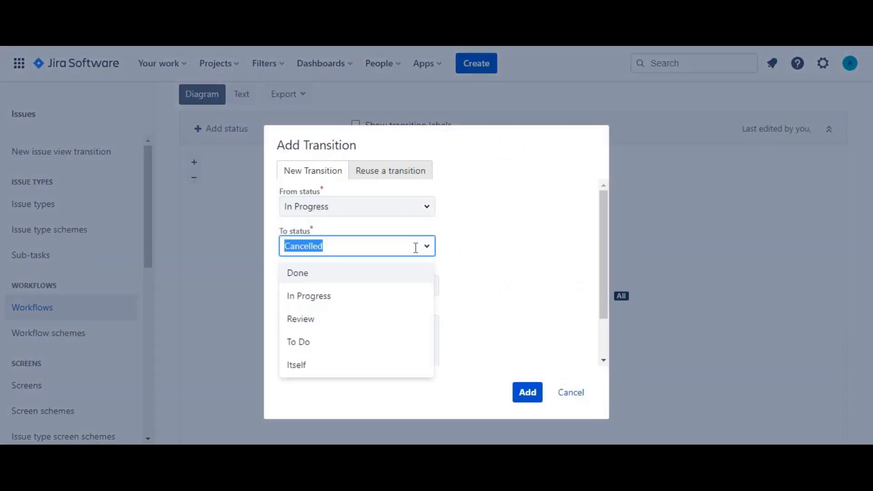
left_click(308, 316)
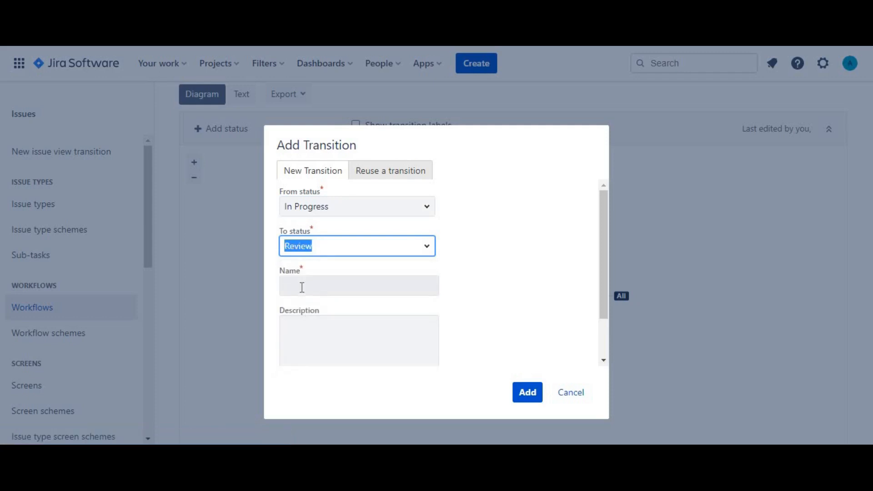
left_click(302, 288)
type("Rev")
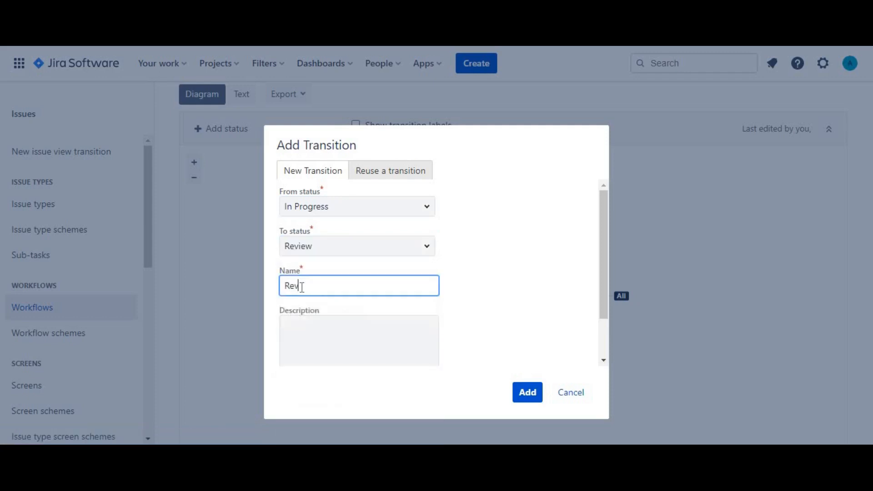
type("iew")
left_click(525, 392)
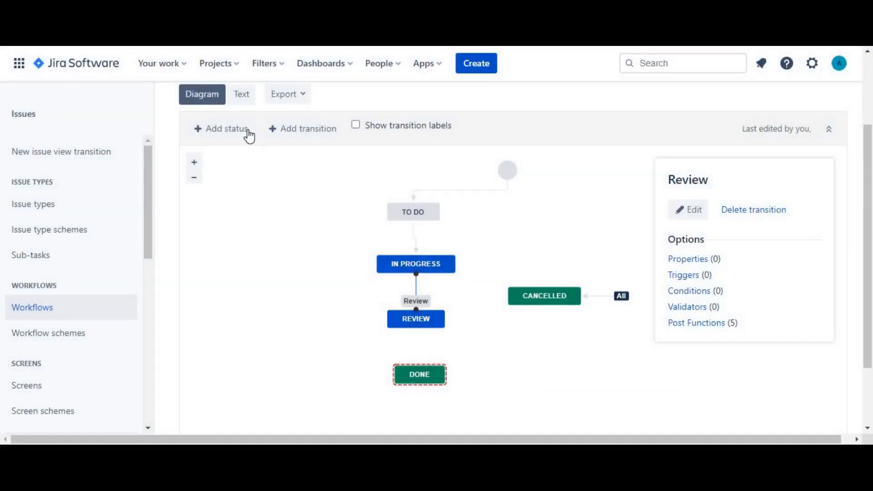
Add a new transition named Done from the Review status to the Done status
left_click(274, 132)
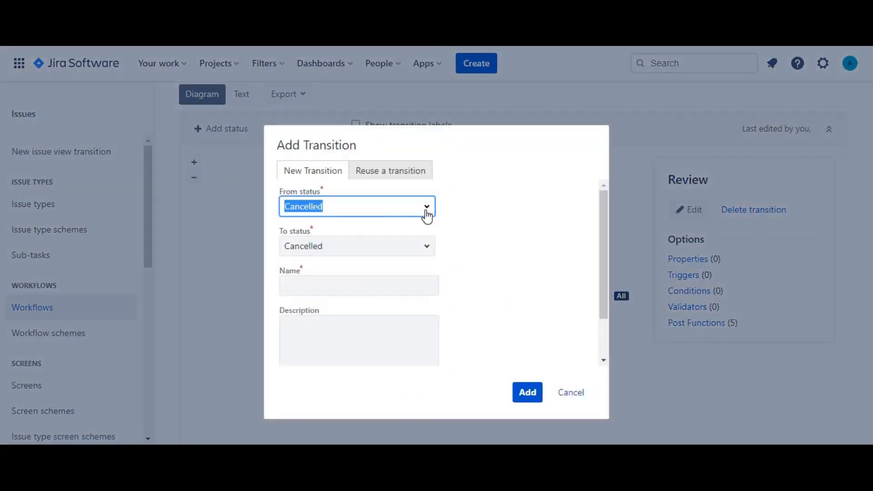
left_click(426, 210)
left_click(314, 280)
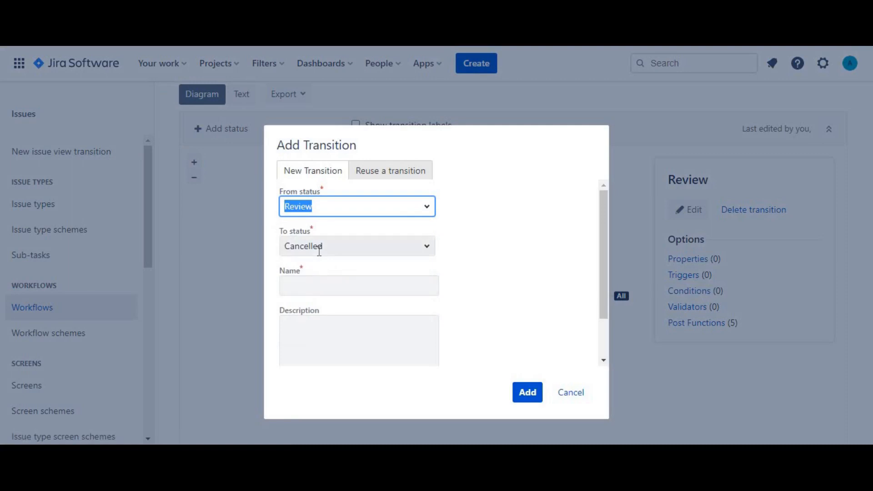
left_click(318, 245)
left_click(303, 274)
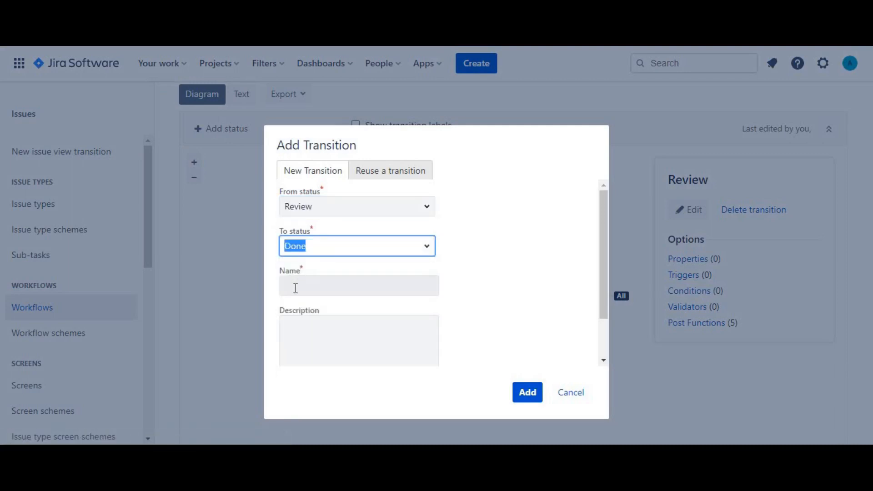
left_click(296, 286)
type("Done")
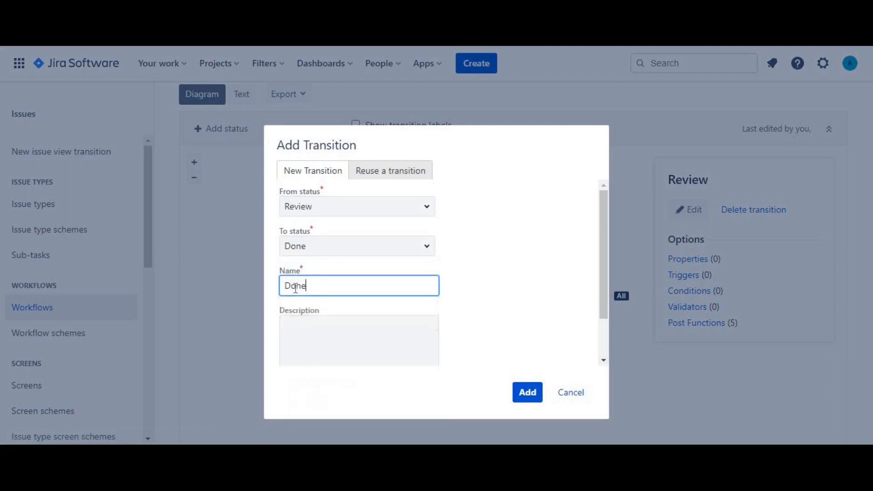
left_click(523, 394)
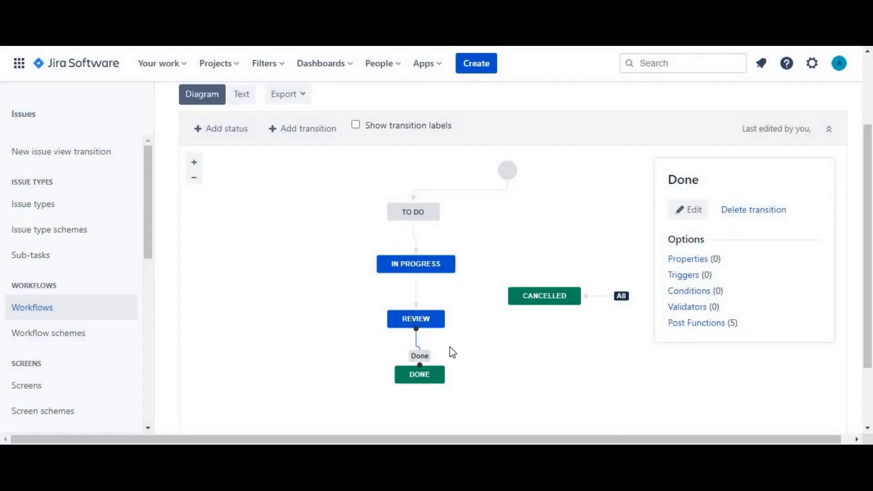
Look at the properties of the Done transition and return to the workflow diagram
scroll(871, 213, "up", 1)
scroll(871, 216, "down", 2)
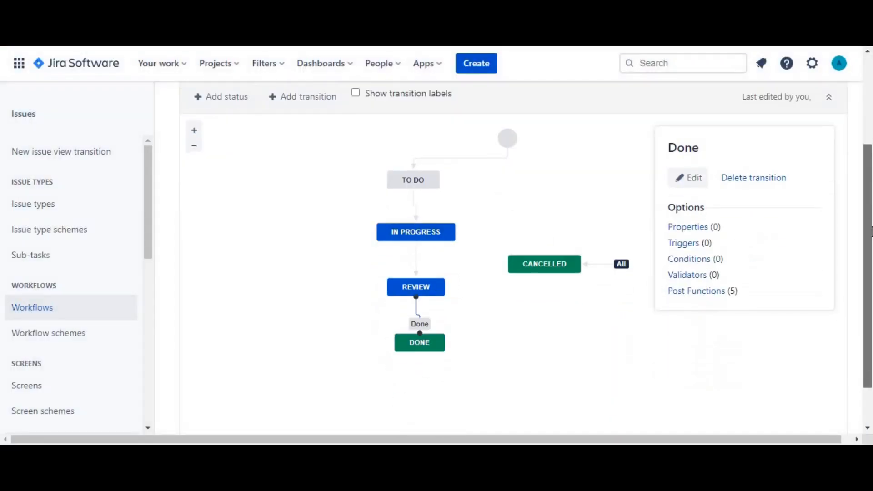
scroll(871, 218, "up", 1)
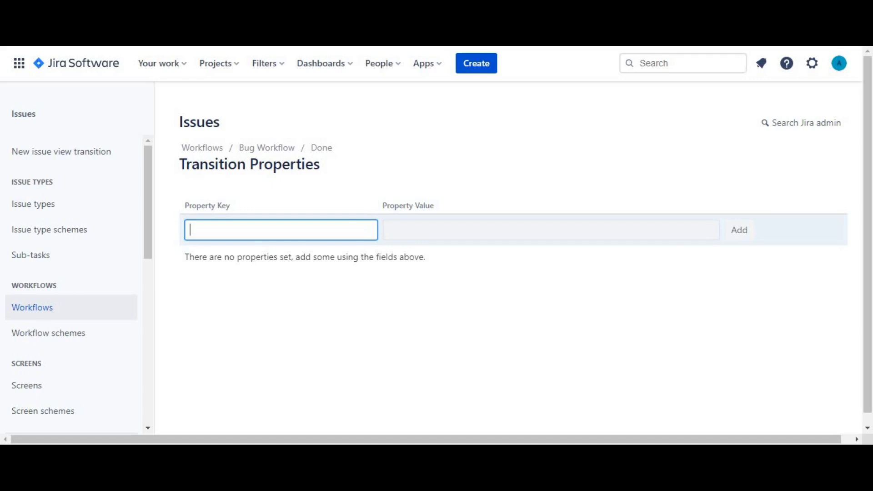
key("alt+Left")
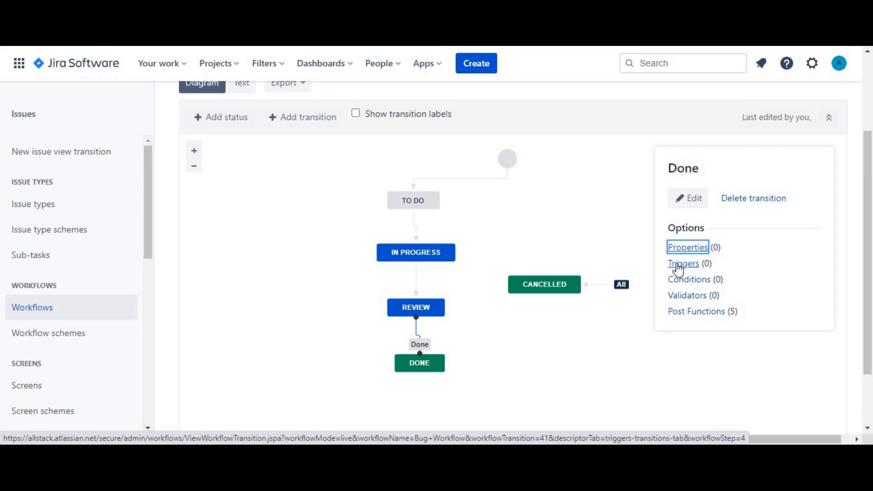
Add a User Is In Project Role condition to the Done transition, with Administrators as the project role
left_click(690, 285)
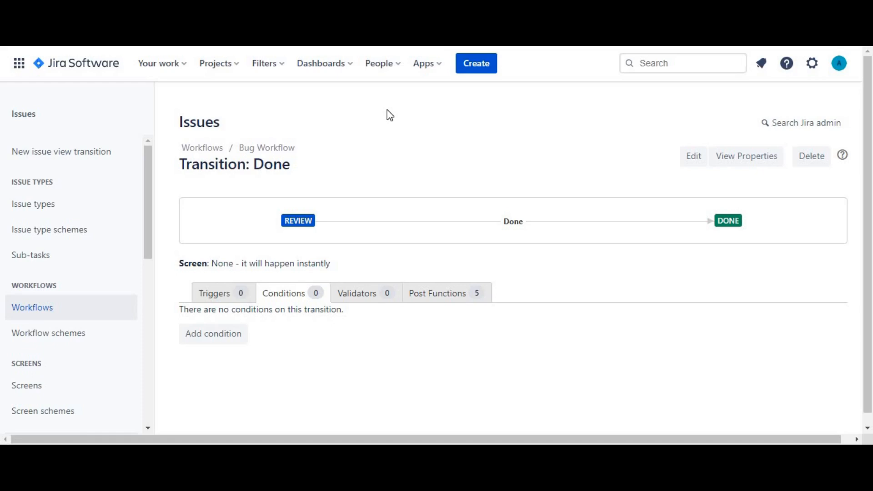
left_click(229, 338)
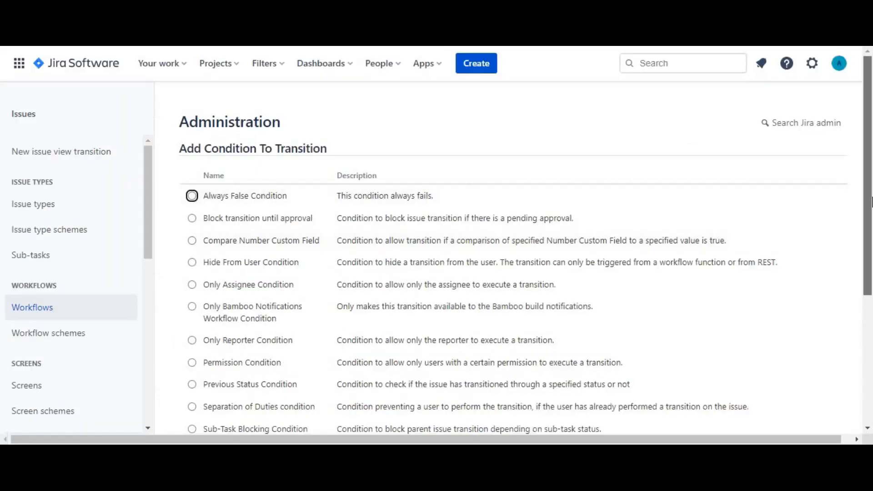
left_click_drag(869, 220, 871, 348)
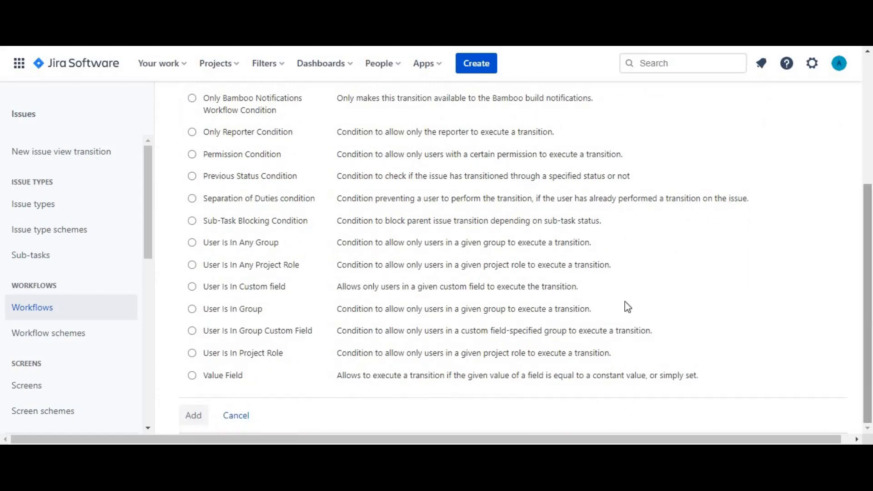
left_click(193, 353)
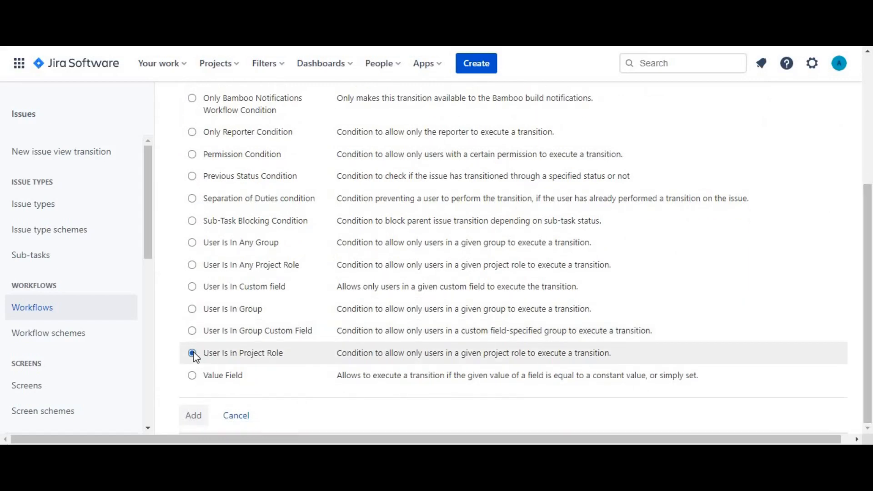
left_click(196, 414)
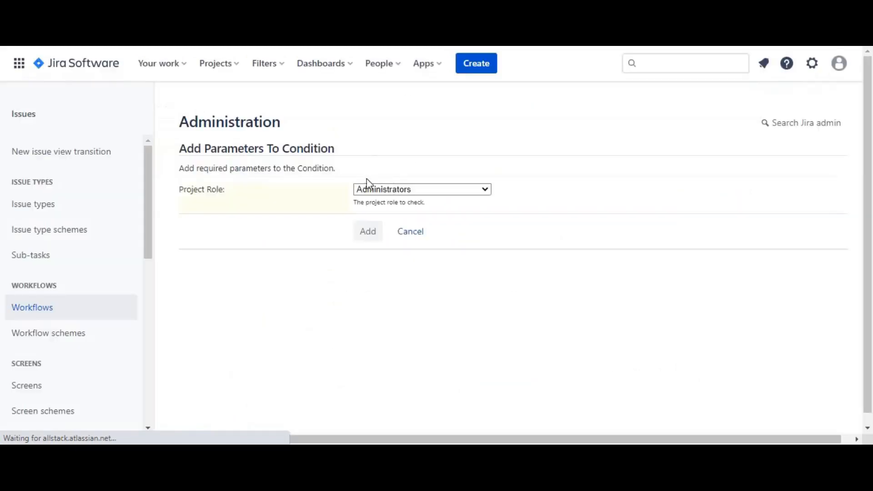
left_click(373, 239)
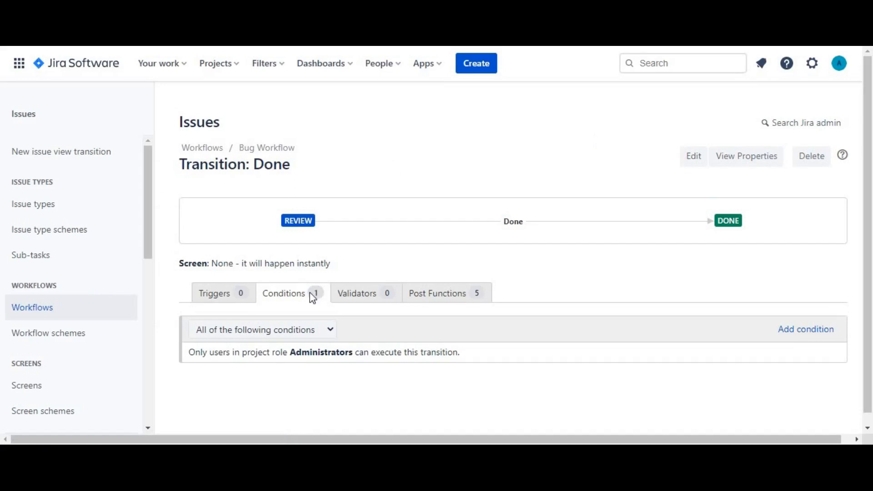
Start adding a Field Required Validator to the Done transition and proceed to its parameters
left_click(350, 300)
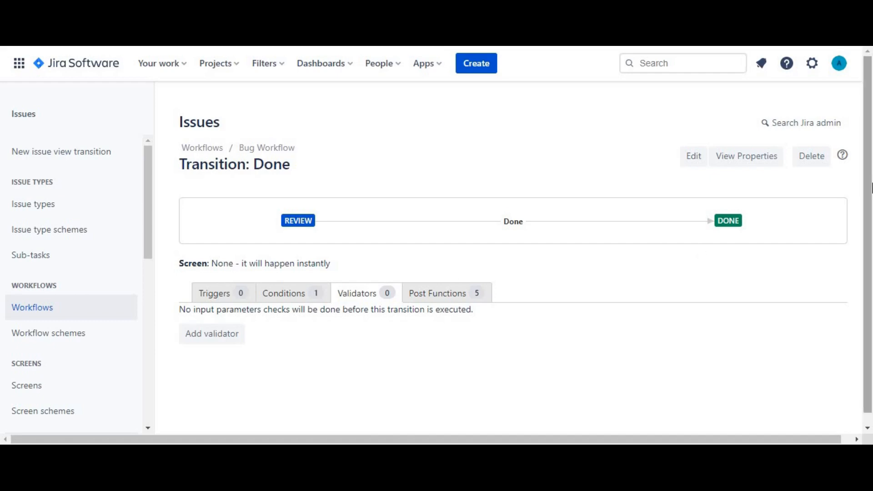
scroll(348, 293, "down", 1)
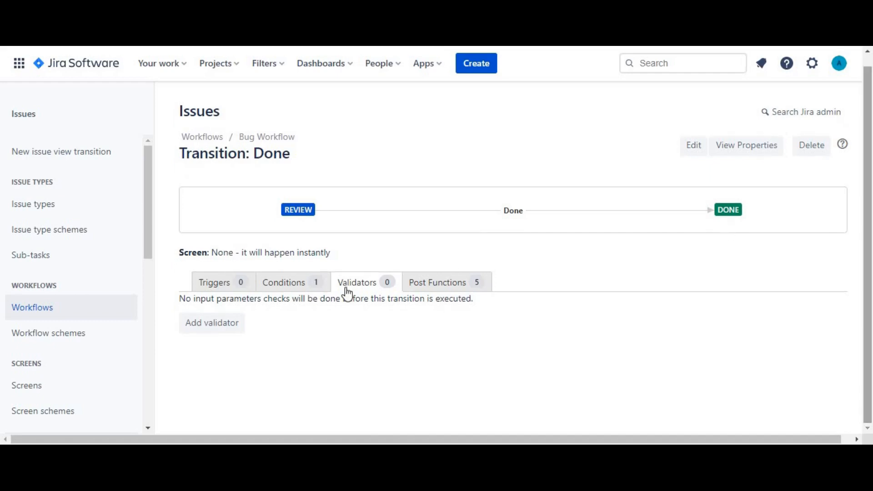
left_click(221, 328)
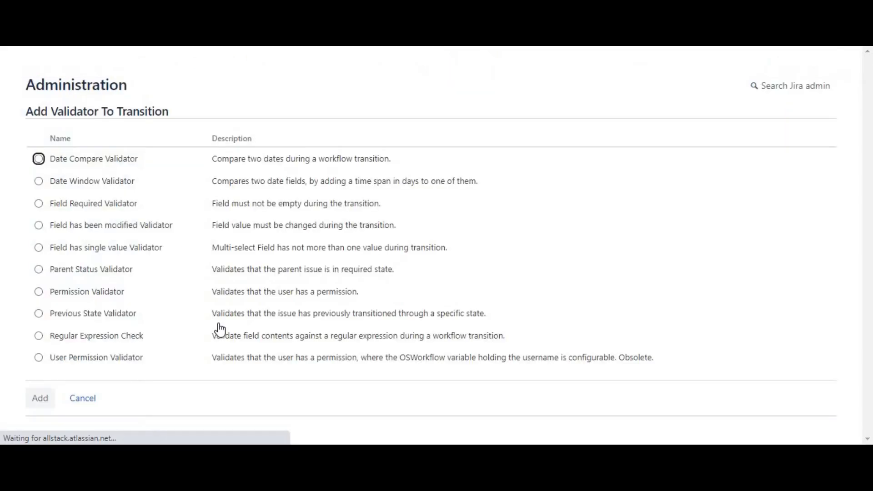
scroll(872, 188, "down", 2)
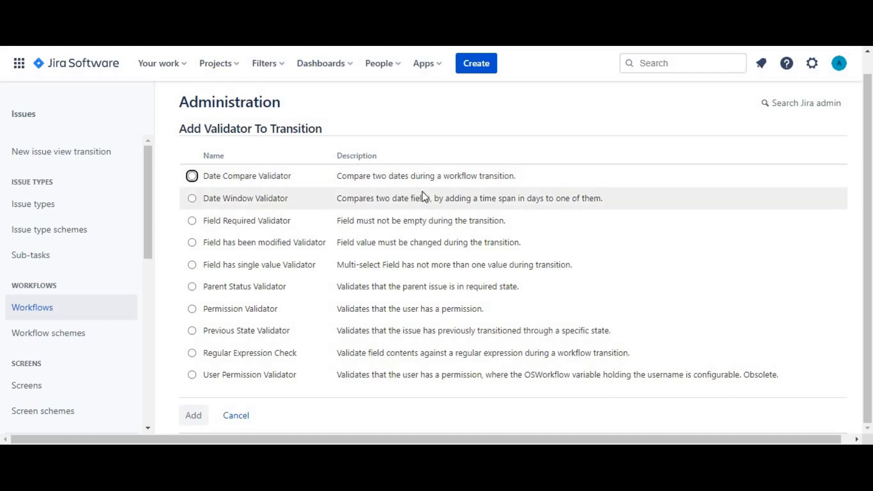
left_click(195, 221)
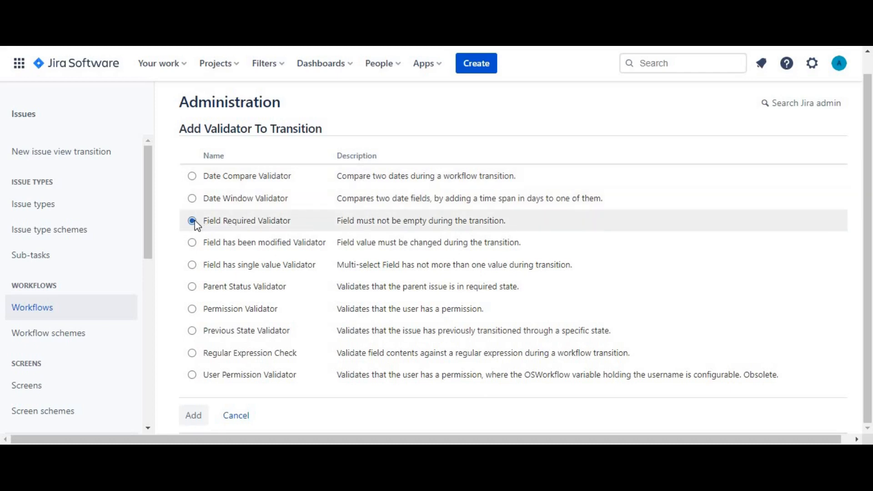
left_click_drag(337, 221, 511, 227)
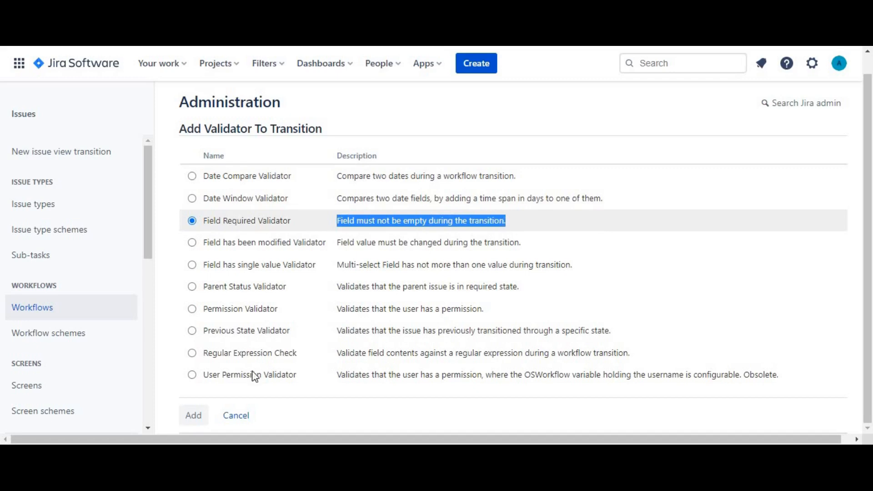
left_click(198, 416)
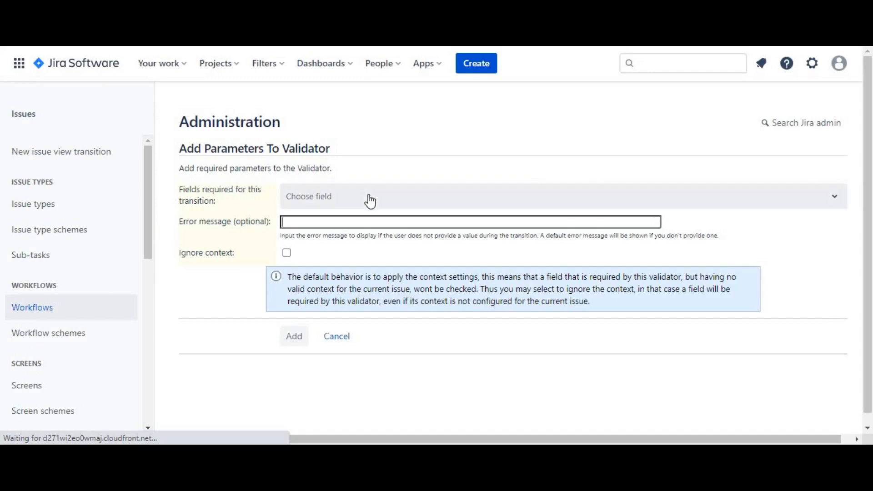
left_click(369, 200)
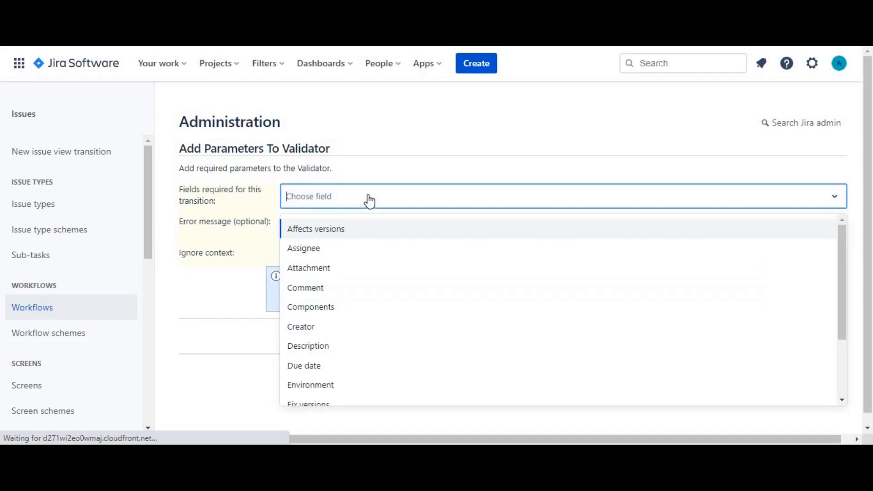
left_click(311, 252)
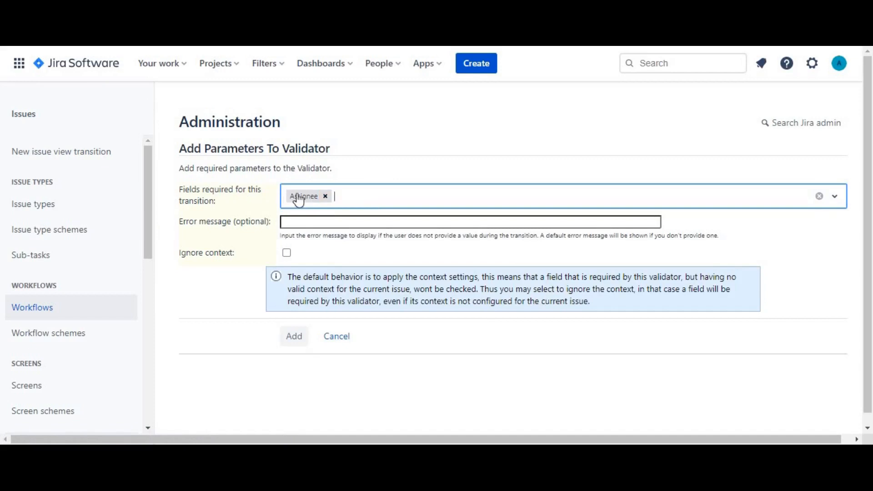
left_click(326, 196)
Make Description the validator's required field, set the error message "Description is mandatory", and add the validator
left_click(834, 198)
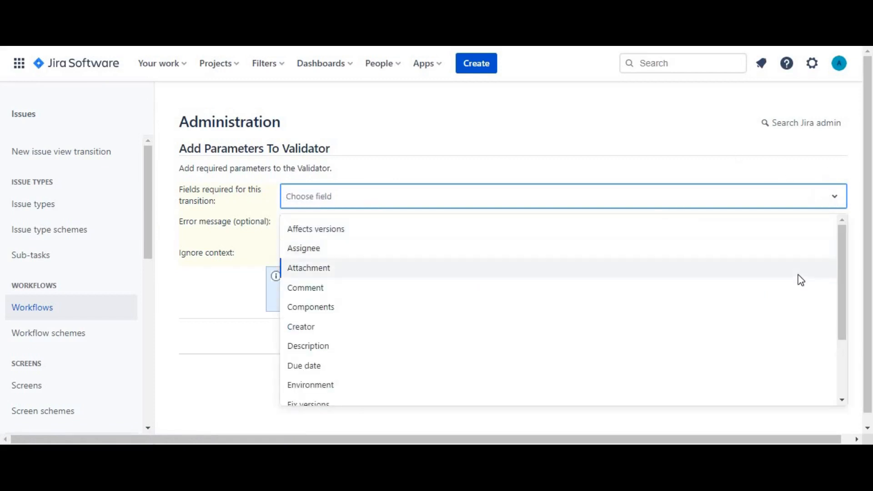
left_click_drag(842, 285, 839, 221)
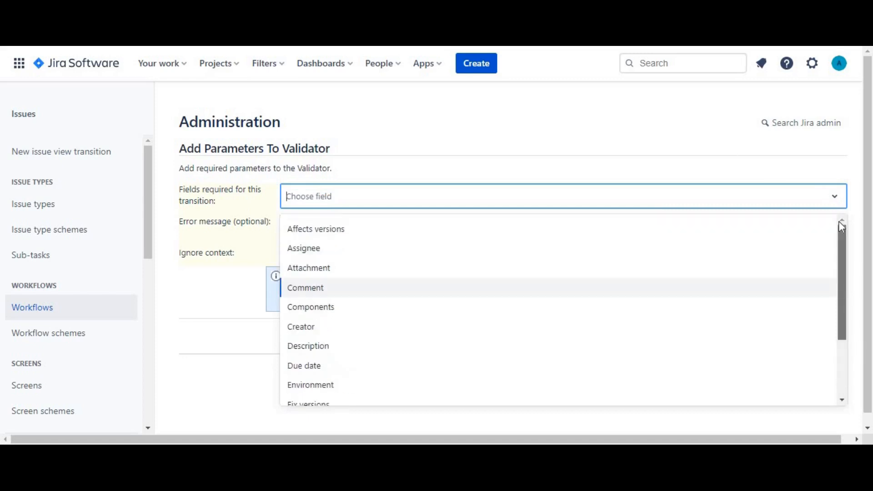
left_click(322, 351)
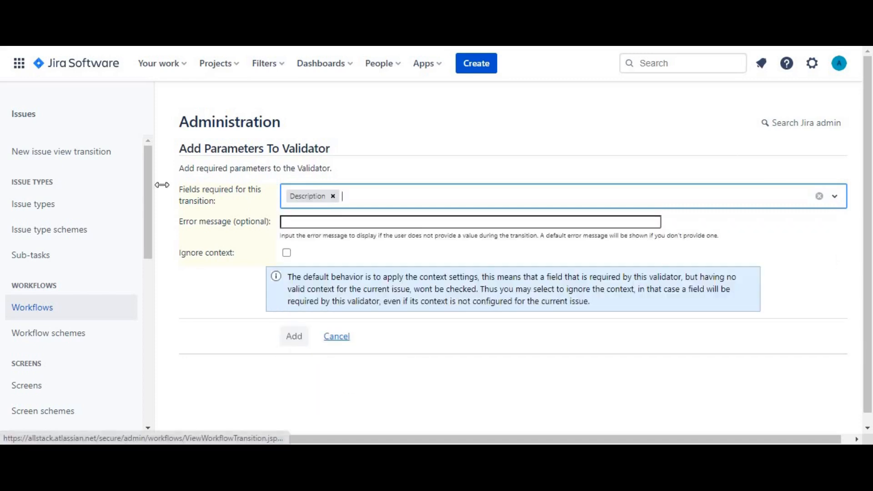
left_click(317, 222)
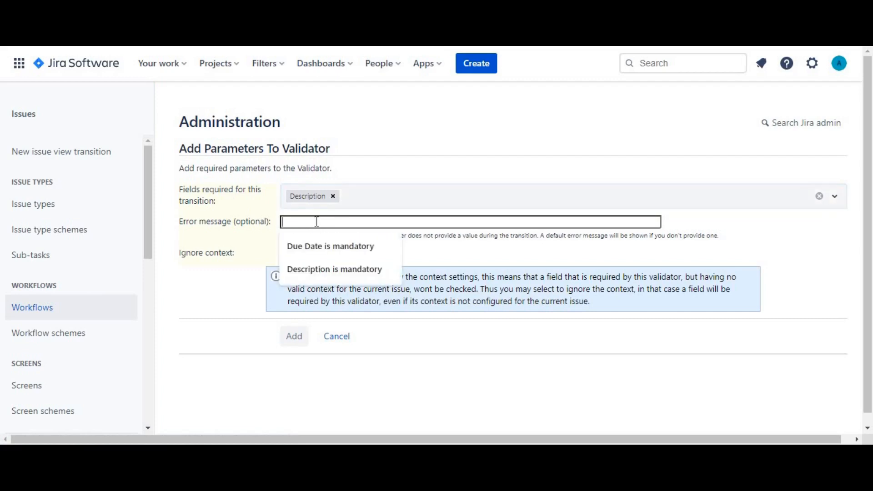
left_click(320, 267)
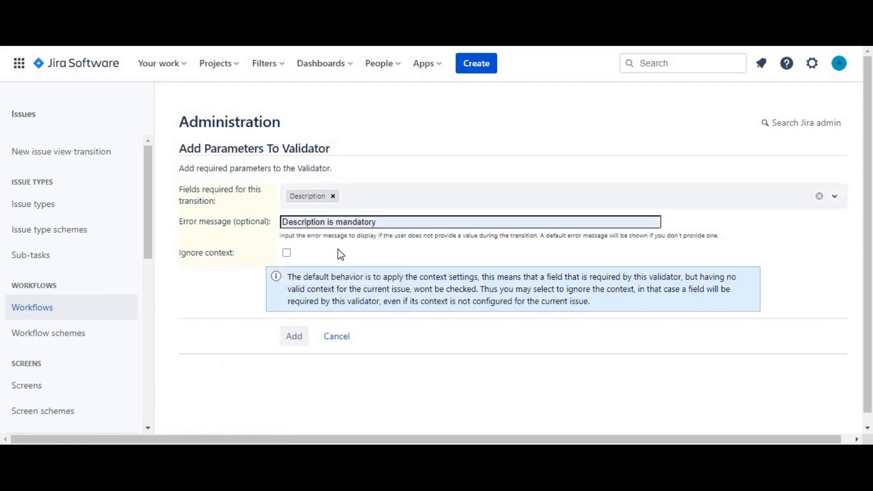
left_click(296, 336)
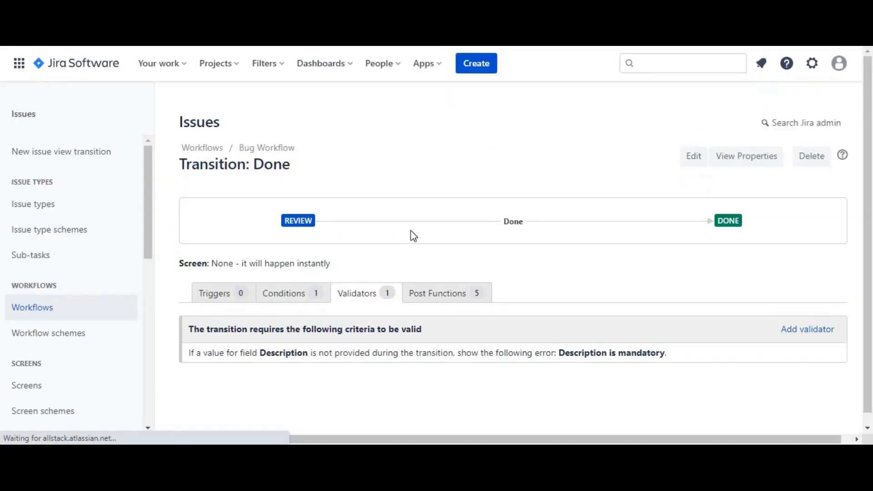
Start adding an Update Issue Field post function to the Done transition and proceed to its parameters
left_click(440, 294)
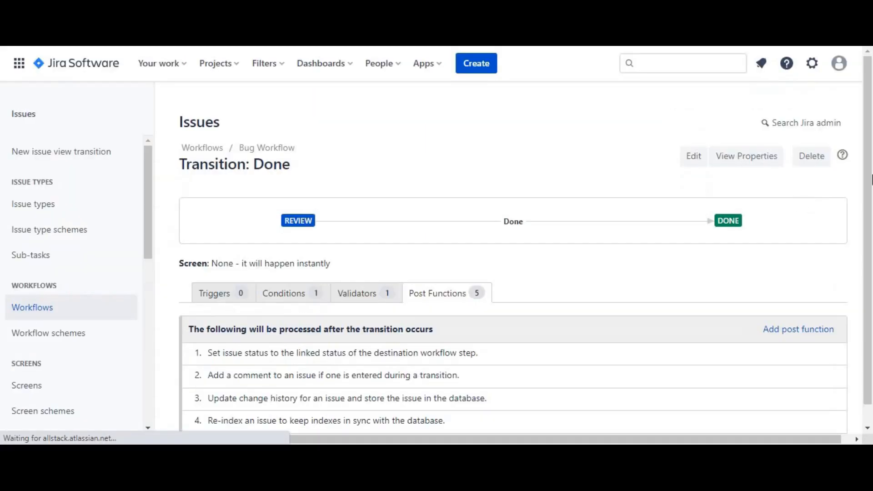
scroll(872, 226, "down", 1)
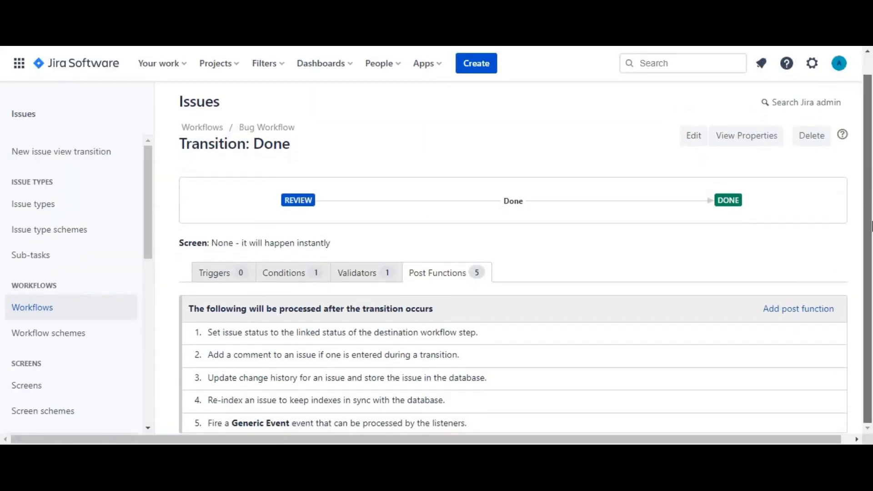
left_click(773, 311)
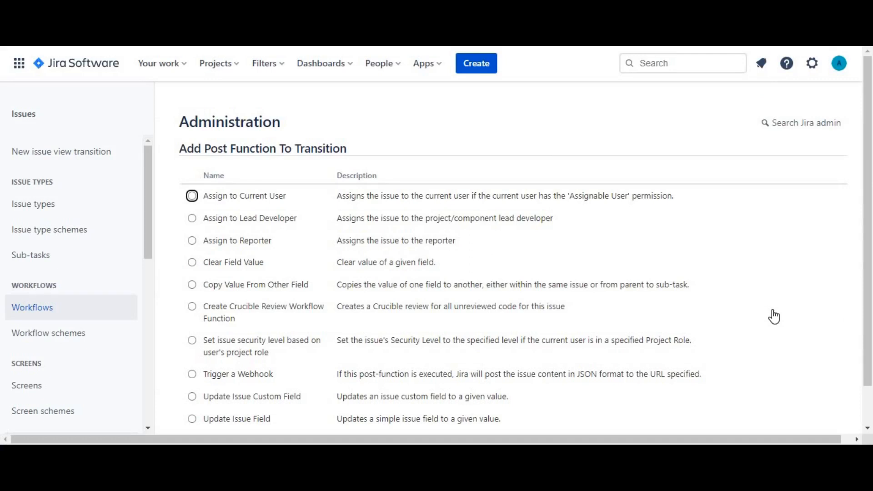
scroll(870, 236, "down", 1)
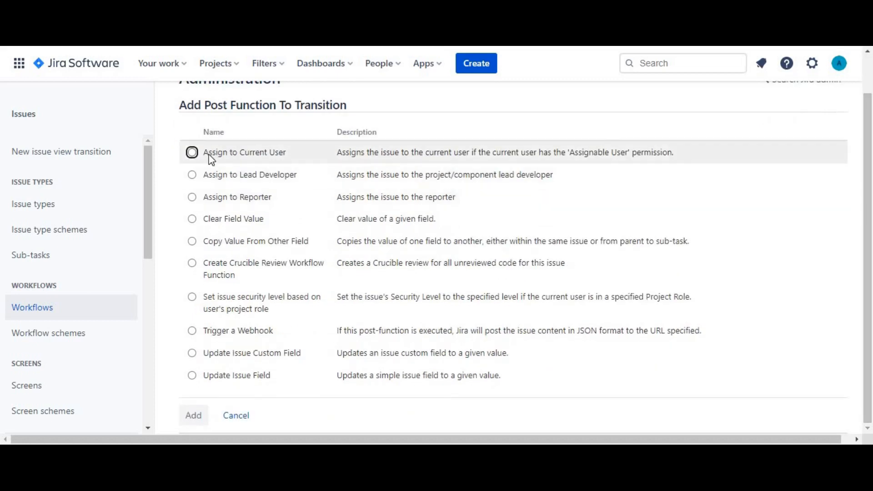
left_click_drag(211, 157, 286, 156)
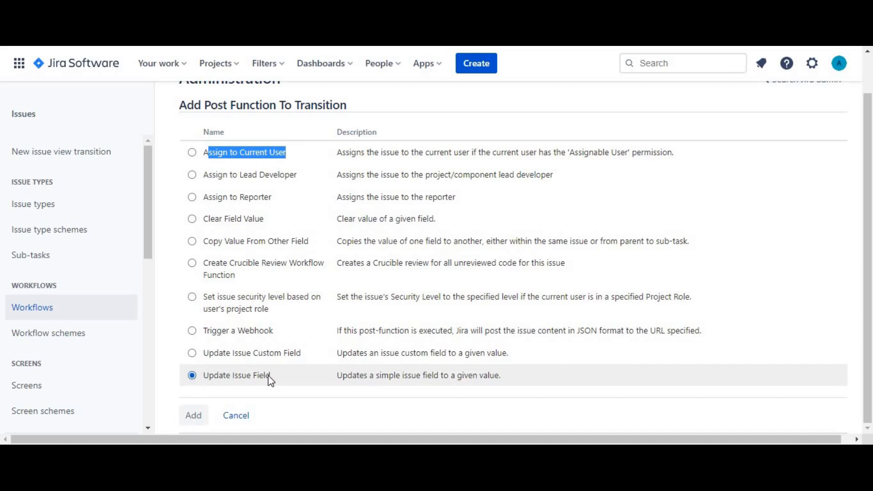
left_click_drag(267, 381, 204, 375)
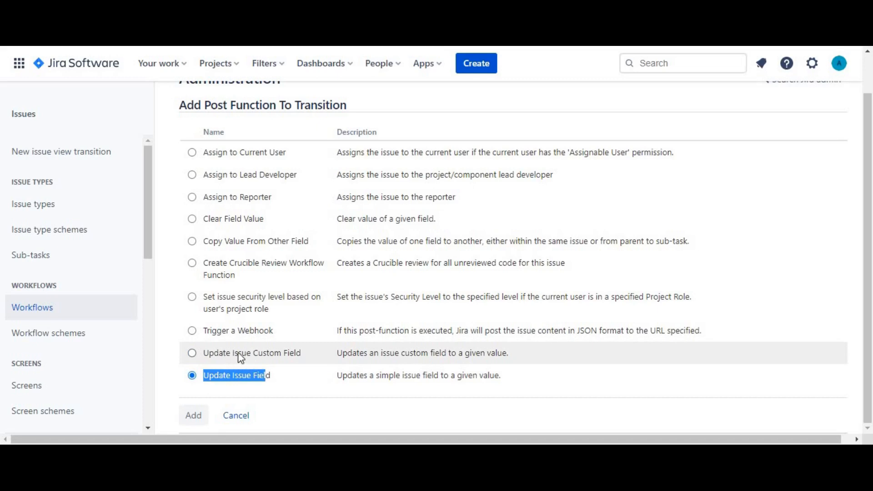
left_click(193, 415)
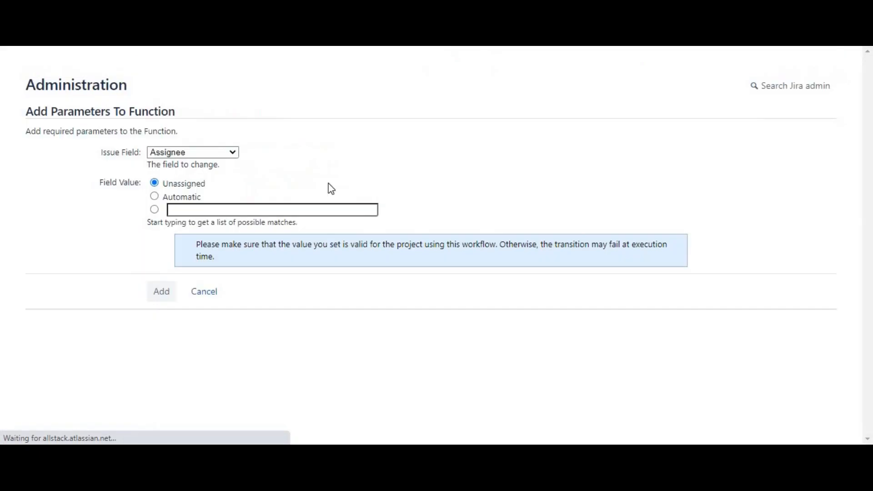
Make the post function set the Resolution field to Done, and add it to the transition
left_click(325, 190)
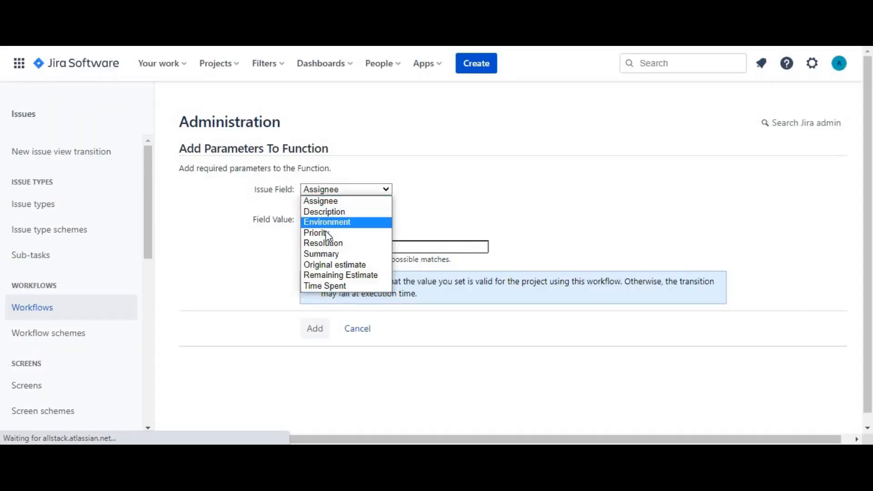
left_click(327, 245)
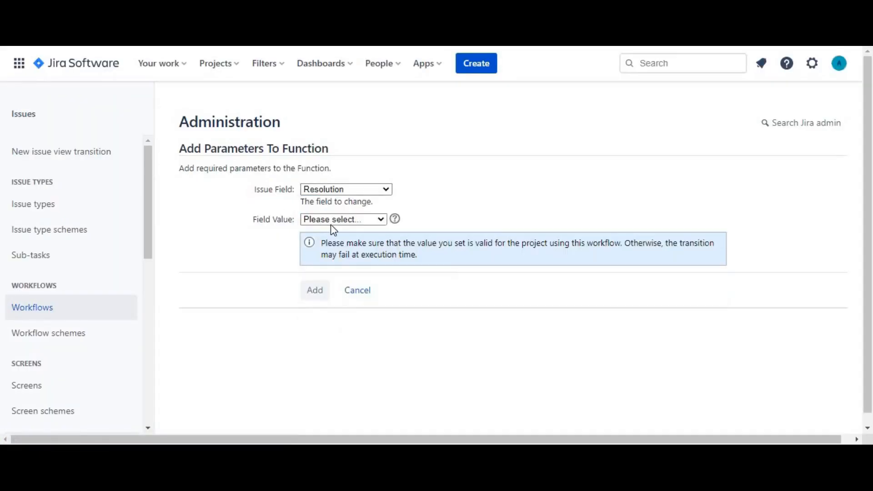
left_click(331, 224)
left_click(324, 250)
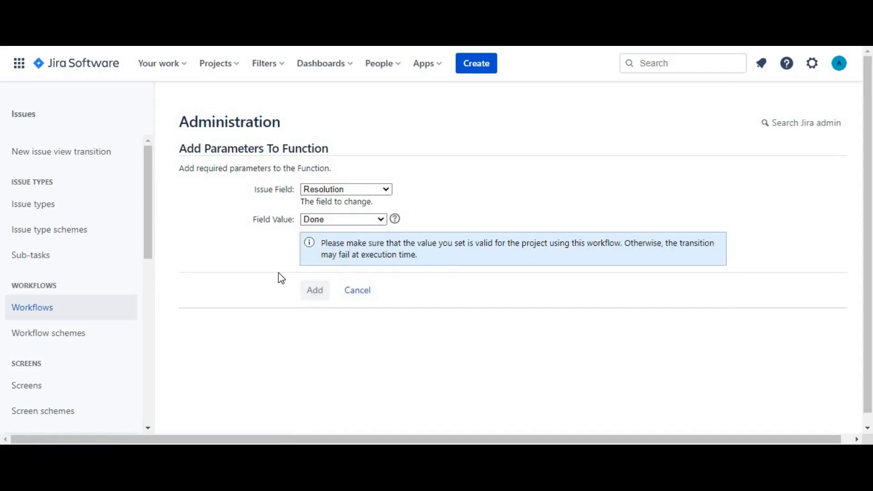
left_click(320, 296)
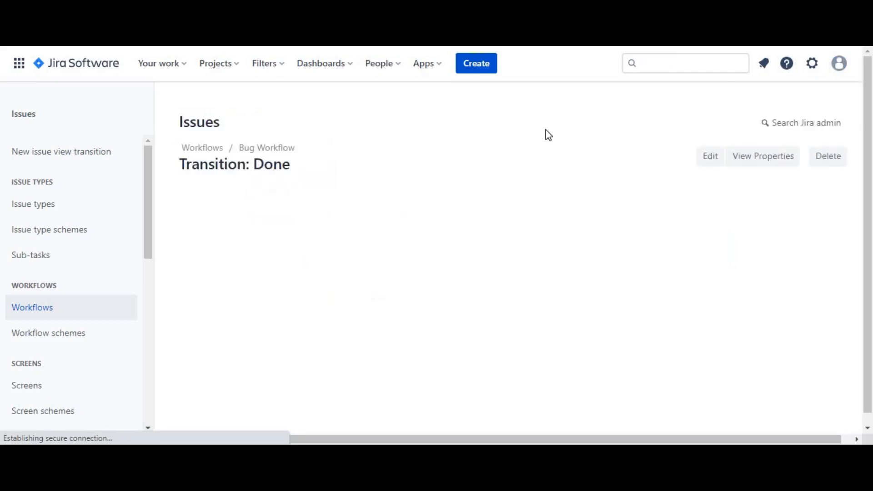
left_click_drag(871, 172, 872, 222)
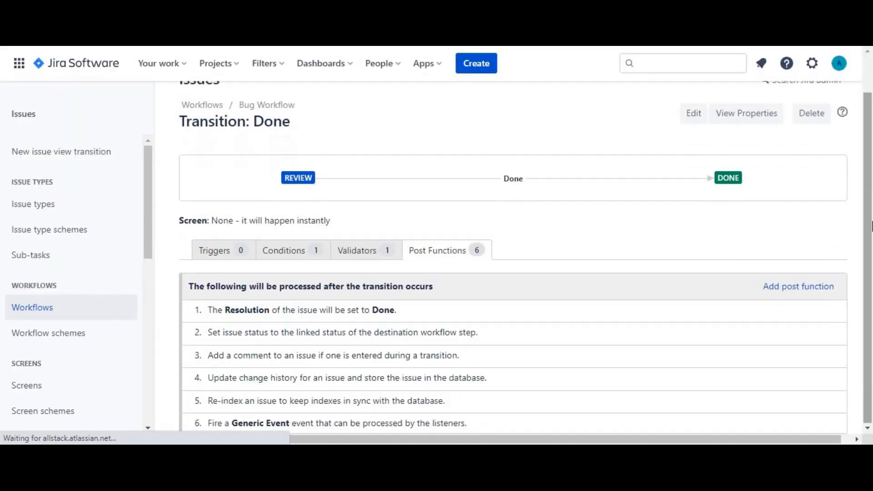
Review the Done transition's validators and its list of post functions
left_click(368, 256)
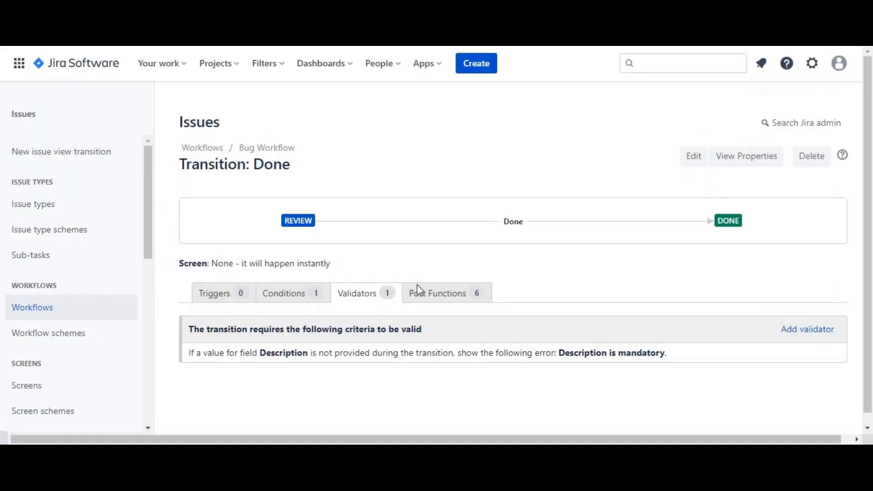
left_click(417, 289)
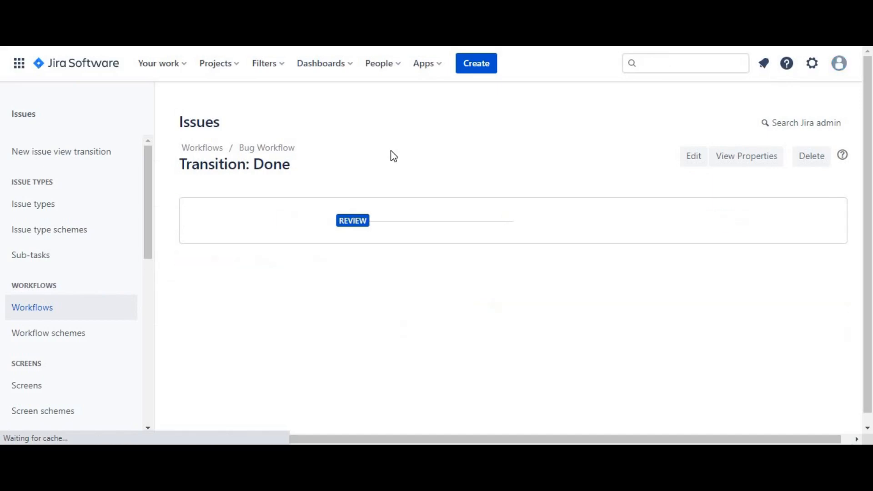
scroll(867, 209, "down", 1)
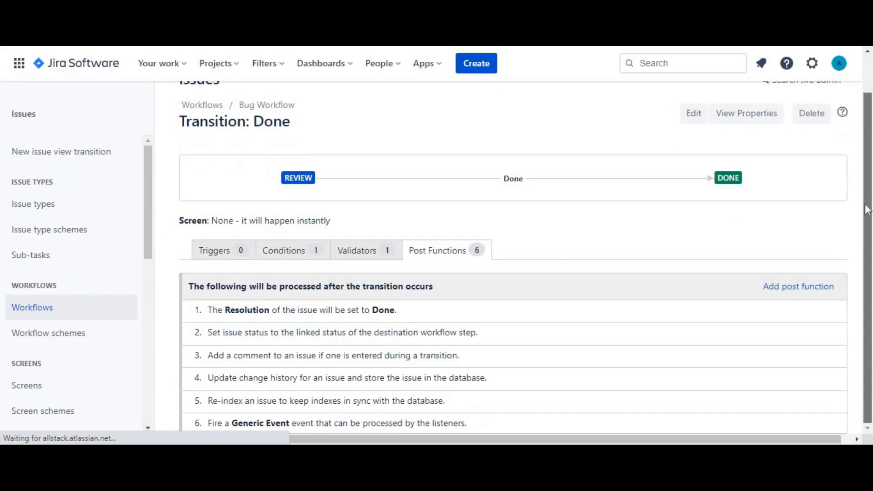
scroll(866, 209, "up", 1)
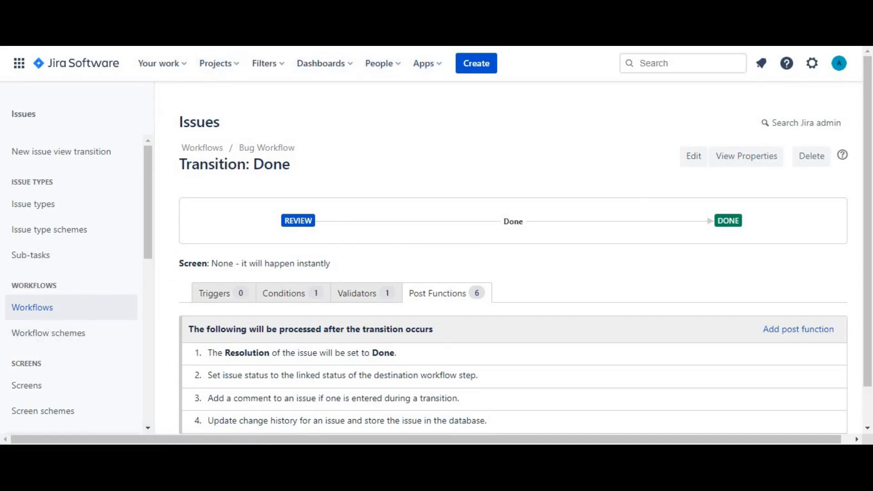
Open the workflow settings of the TestProjectSample project
key("ctrl+shift+Tab")
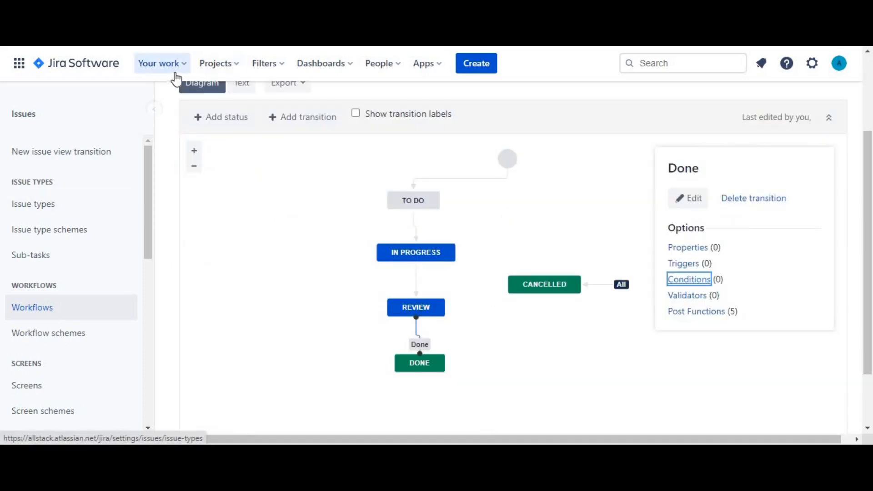
left_click(233, 66)
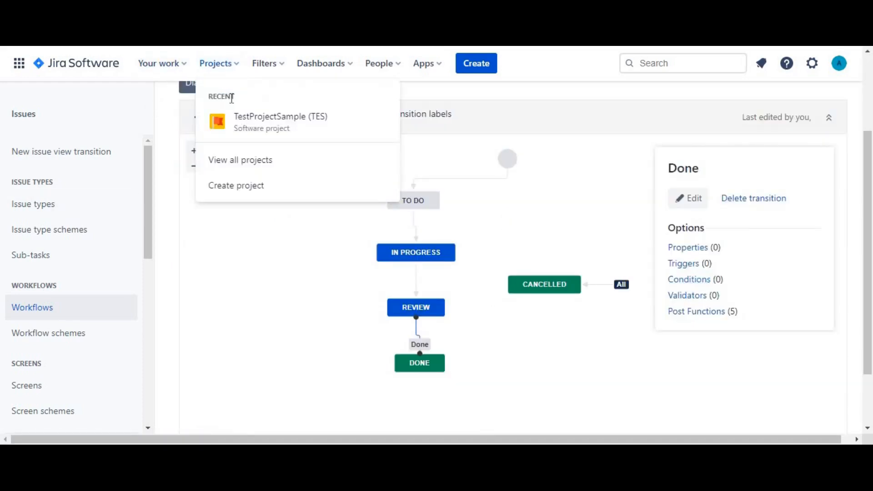
left_click(248, 129)
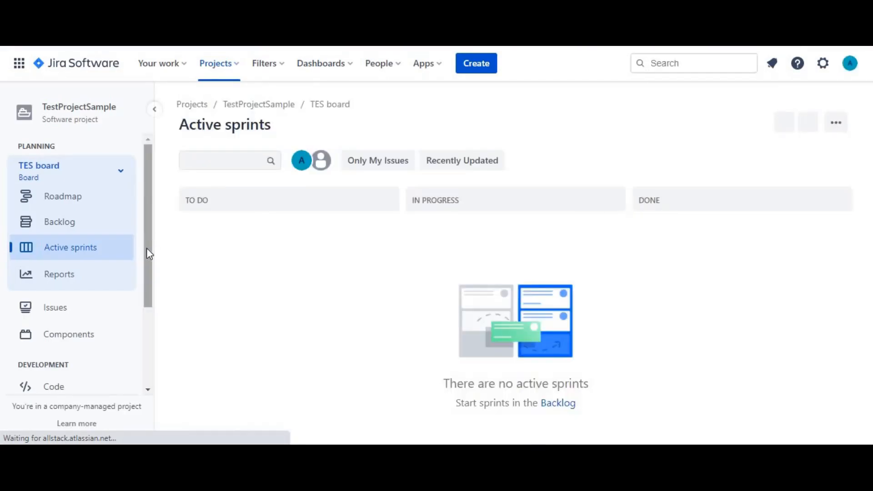
left_click_drag(146, 249, 165, 353)
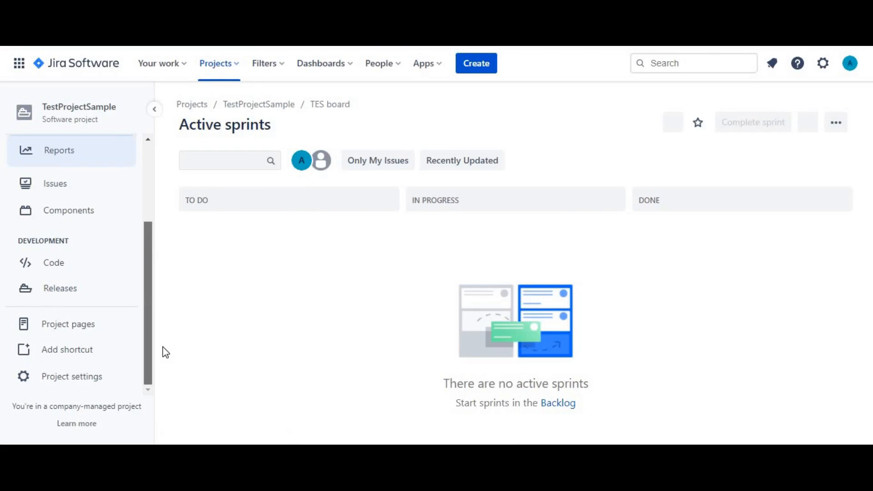
left_click(76, 377)
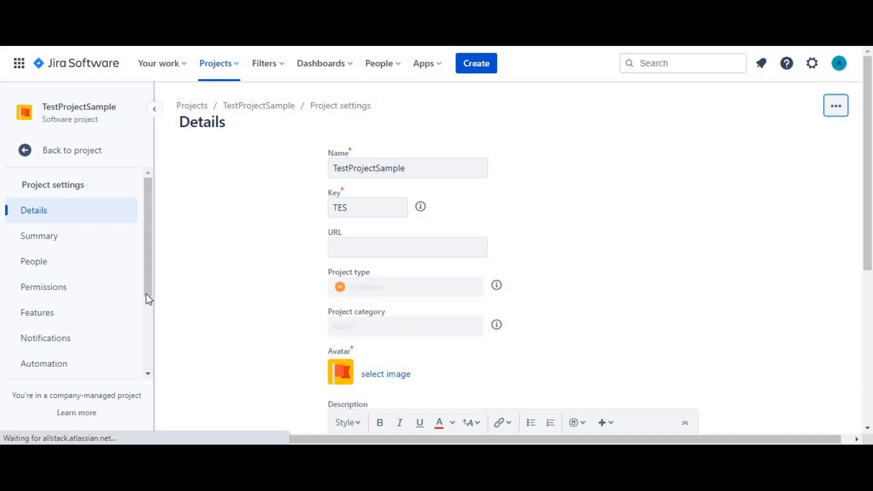
left_click_drag(146, 294, 149, 335)
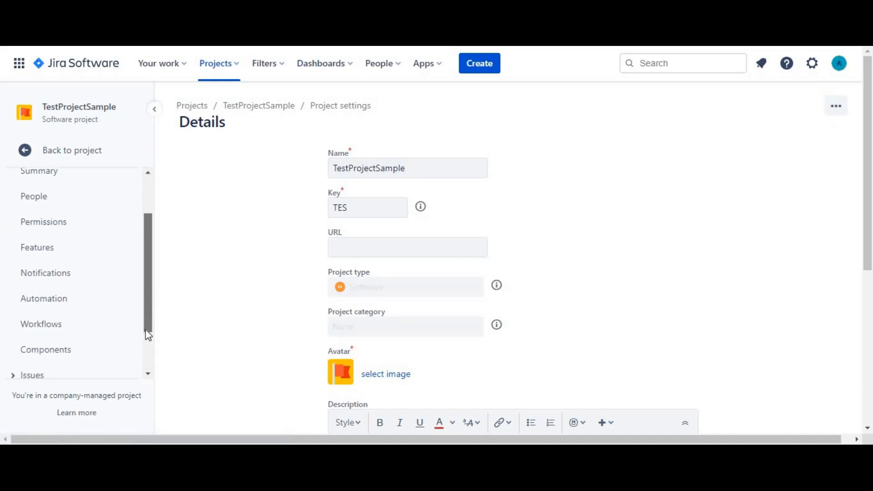
left_click(82, 330)
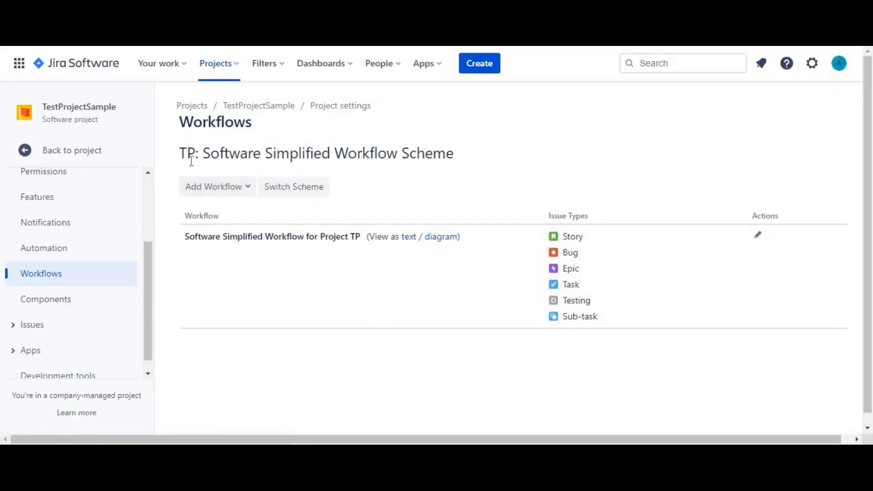
Try to add the existing Bug Workflow to the project's workflow scheme, assigning it to the Bug issue type
left_click(224, 198)
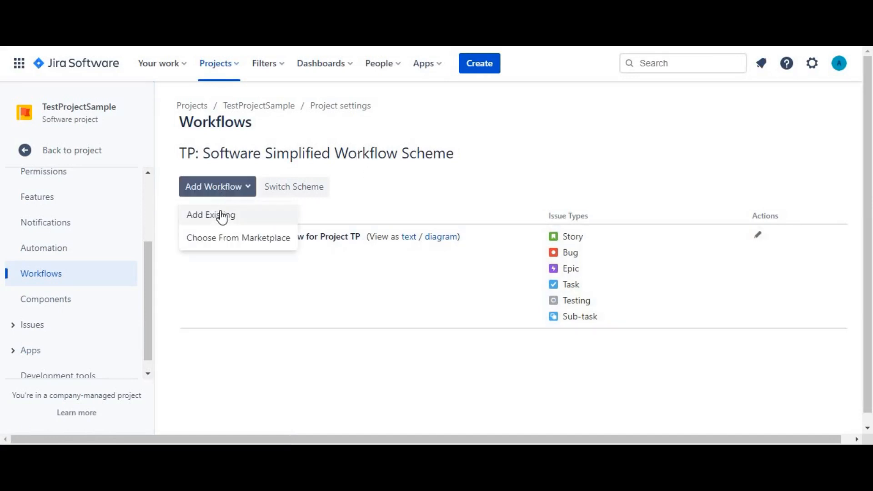
left_click(221, 215)
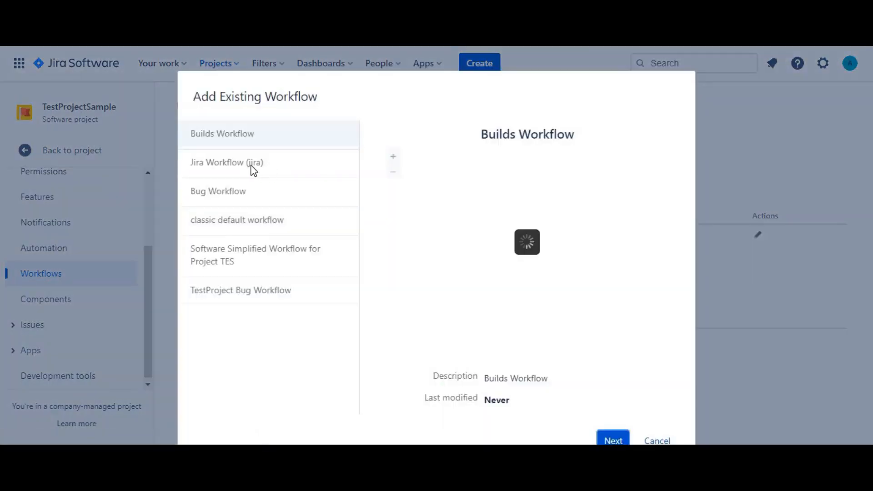
left_click(238, 292)
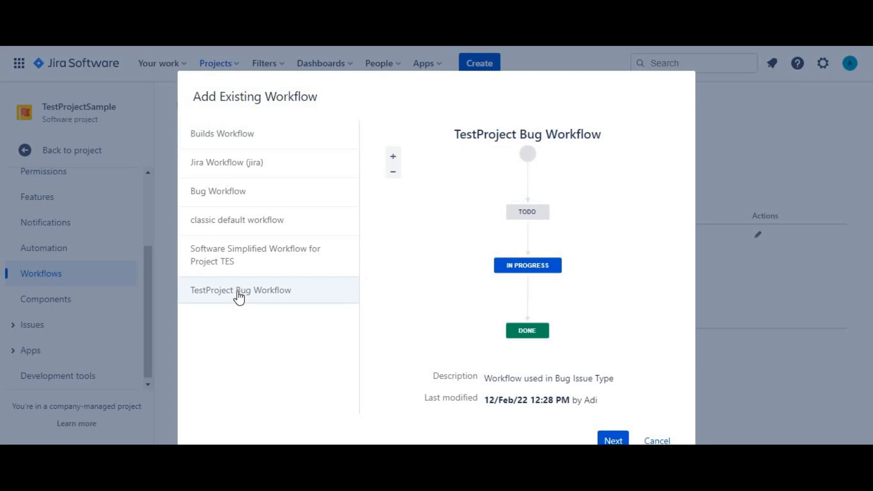
left_click(225, 196)
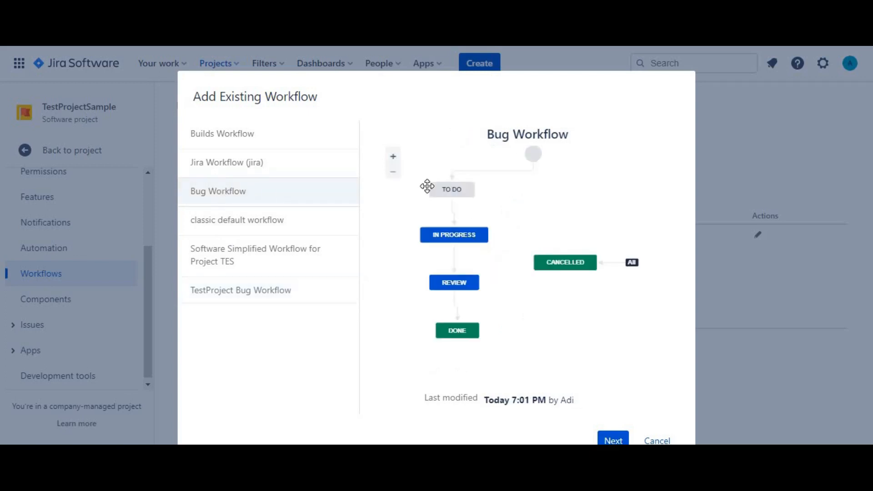
left_click(614, 438)
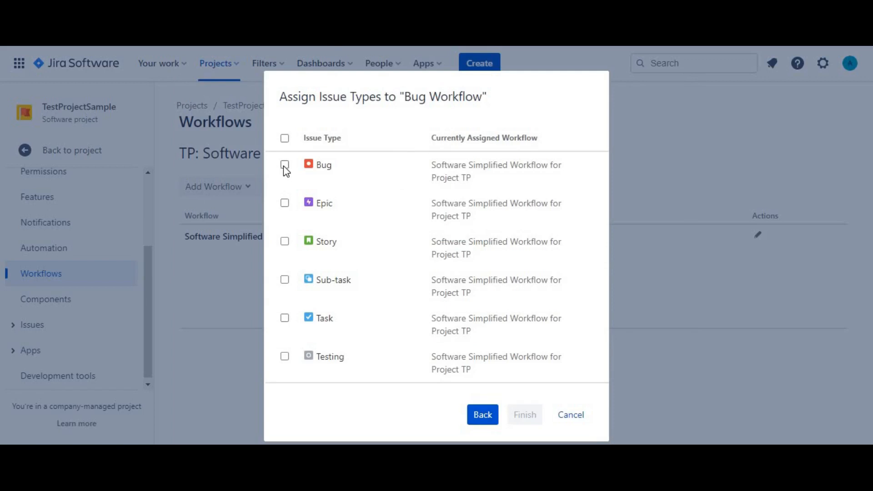
left_click(284, 166)
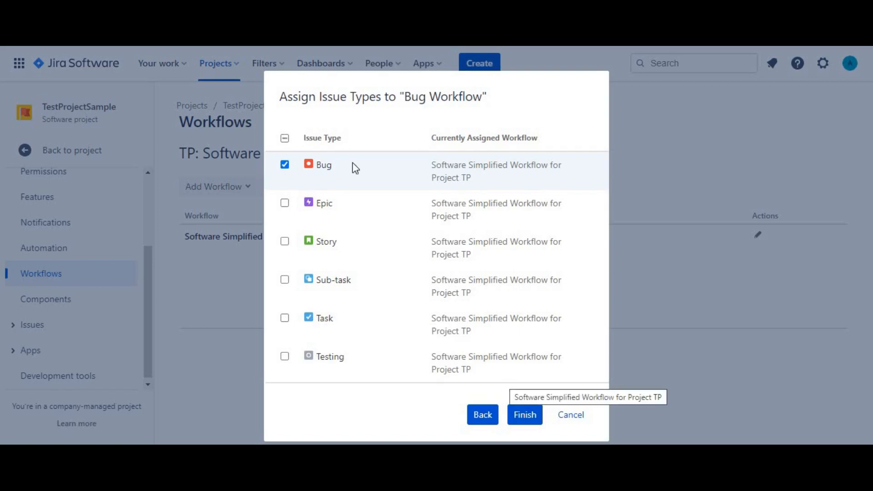
left_click(522, 415)
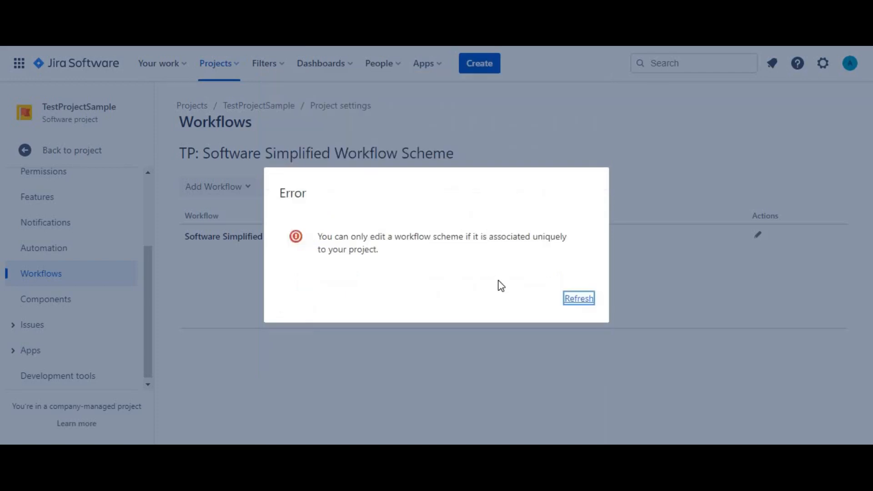
left_click(571, 300)
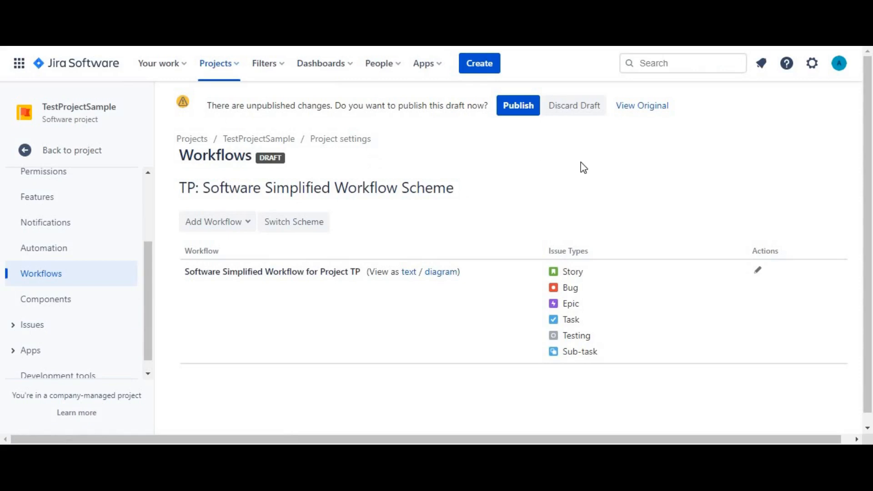
Go to the workflow schemes administration and copy the TP: Software Simplified Workflow Scheme
left_click_drag(461, 194, 179, 190)
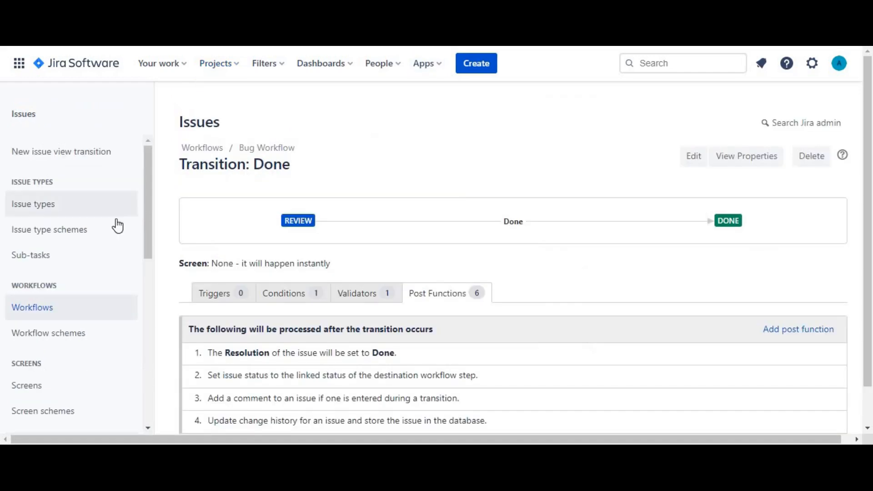
left_click(56, 342)
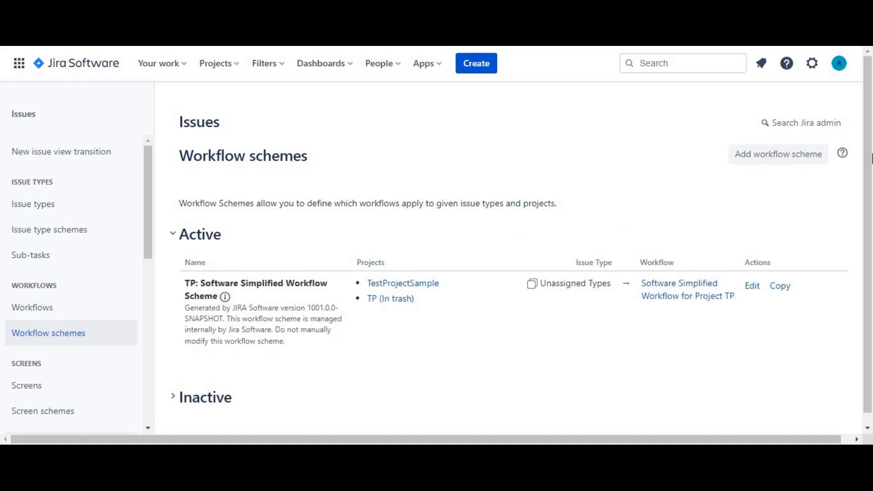
scroll(871, 195, "down", 1)
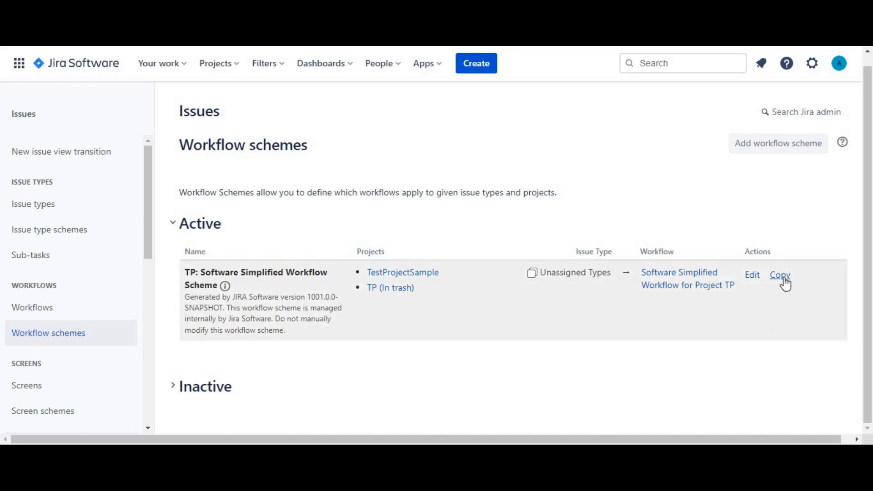
left_click(783, 276)
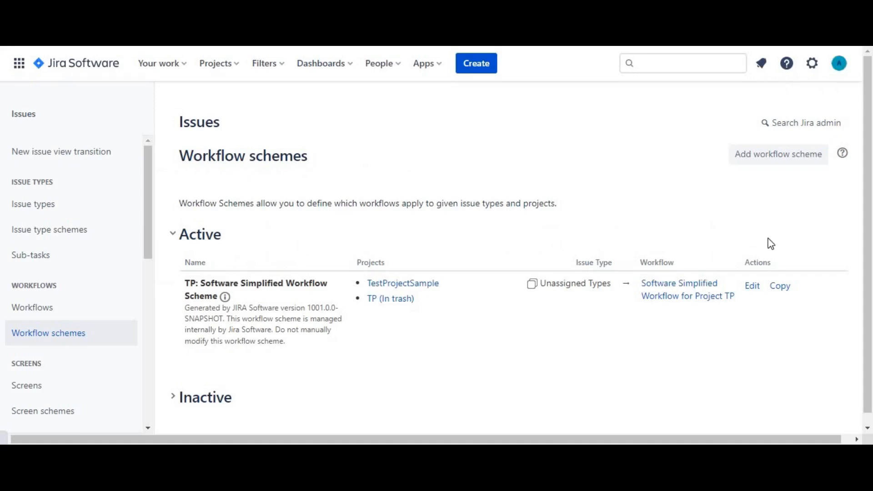
Check the inactive workflow schemes for the copy of the TP: Software Simplified Workflow Scheme
left_click_drag(870, 200, 869, 245)
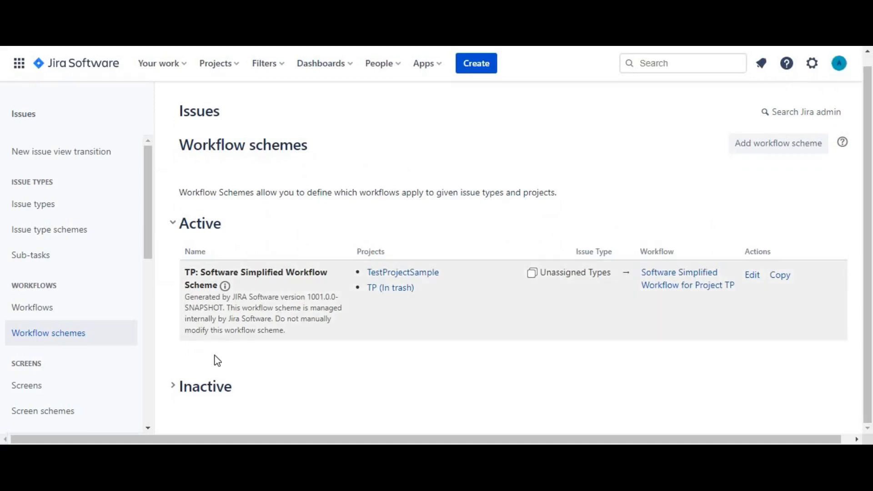
left_click(174, 387)
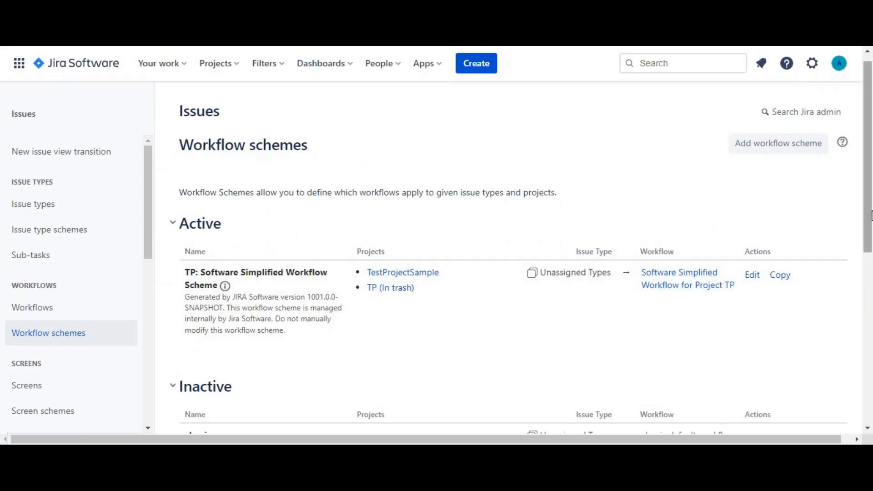
left_click_drag(872, 216, 871, 282)
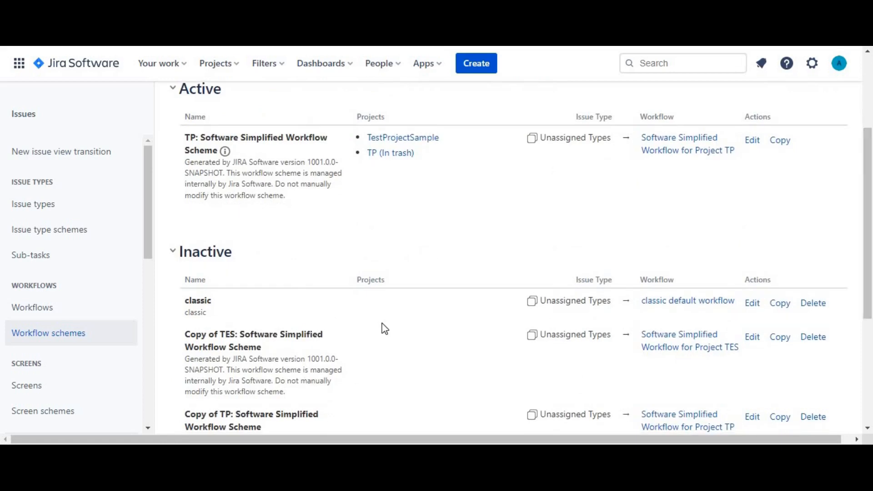
scroll(357, 368, "down", 2)
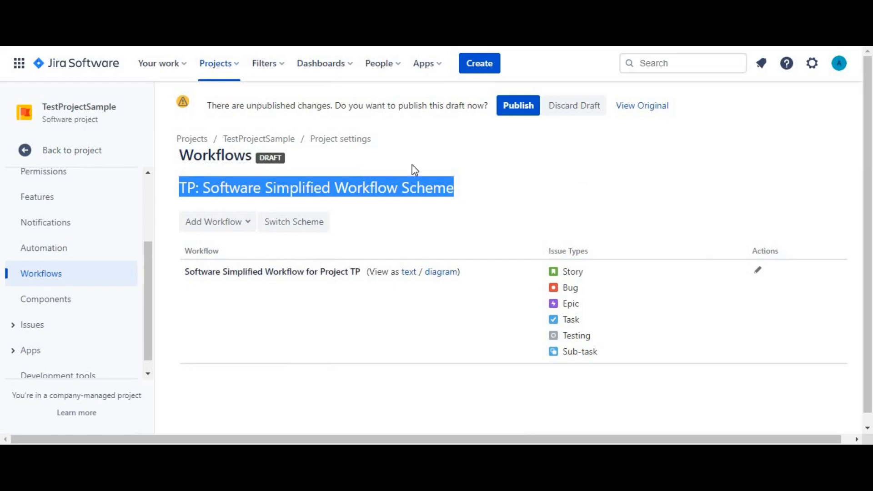
Switch TestProjectSample's workflow scheme to Copy of TP: Software Simplified Workflow Scheme and acknowledge the completed migration
left_click(269, 226)
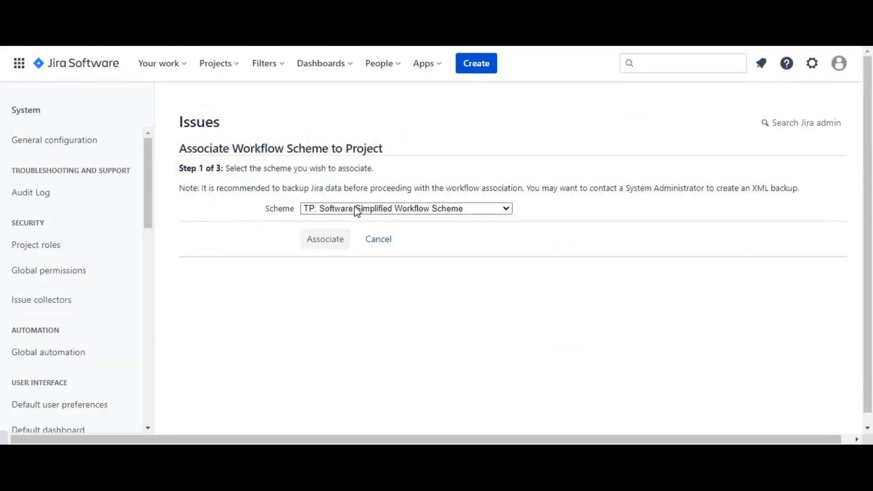
left_click(357, 211)
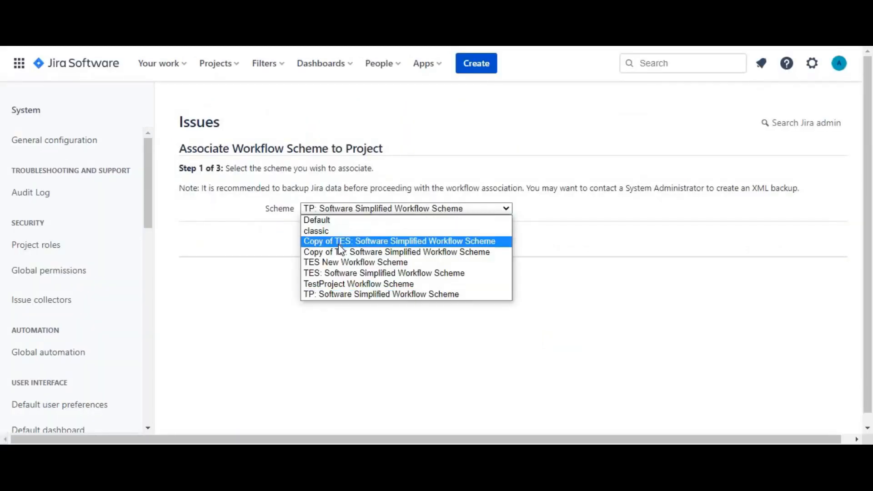
left_click(340, 252)
left_click(321, 250)
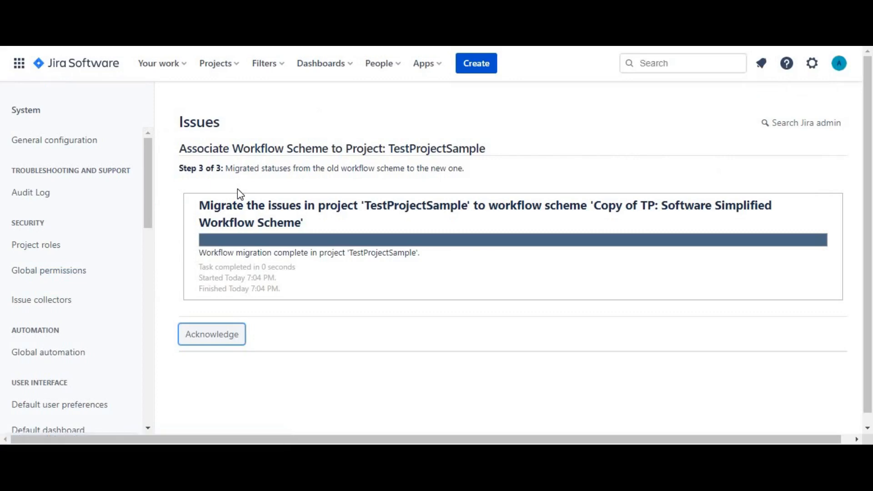
left_click(219, 334)
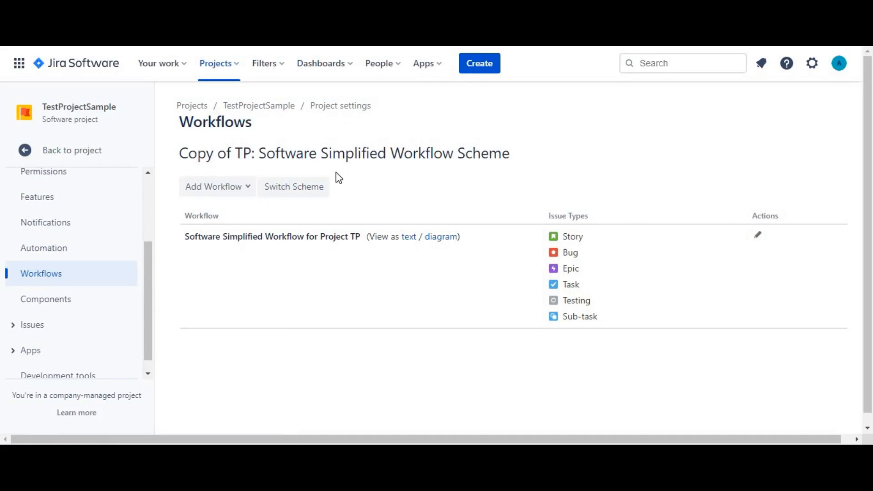
Add the existing Bug Workflow to the project's workflow scheme and assign it to the Bug issue type
left_click(226, 187)
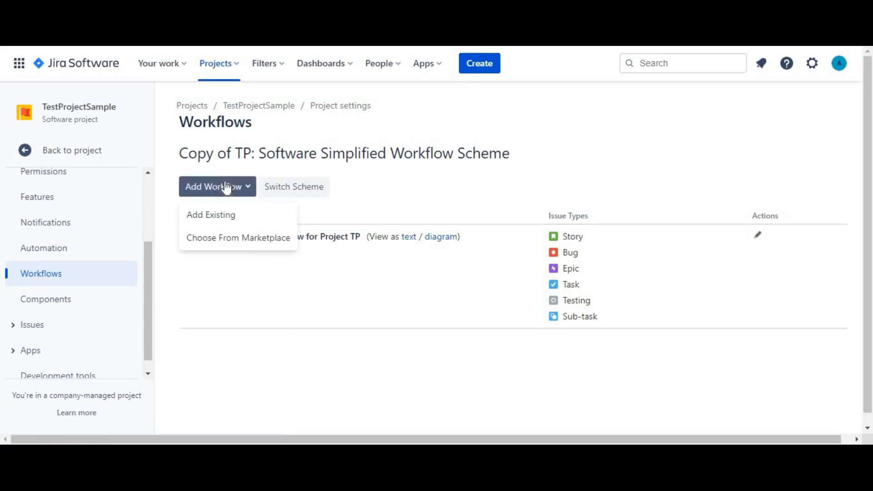
left_click(219, 216)
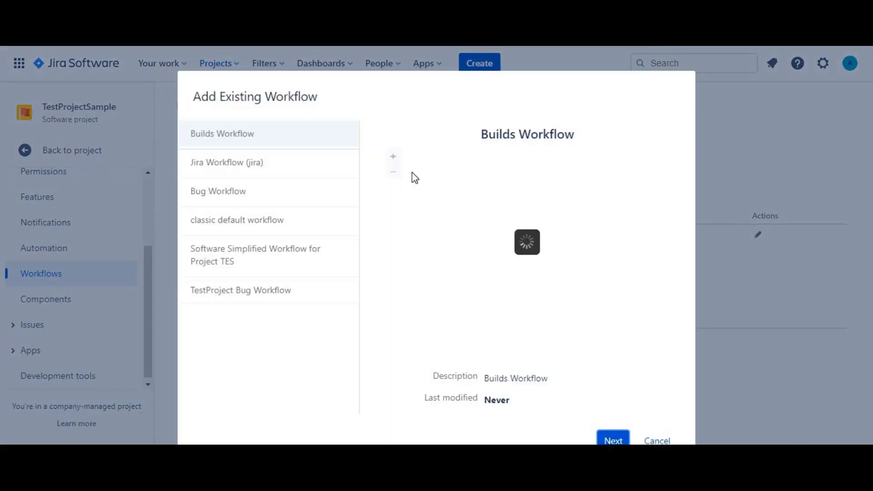
left_click(207, 193)
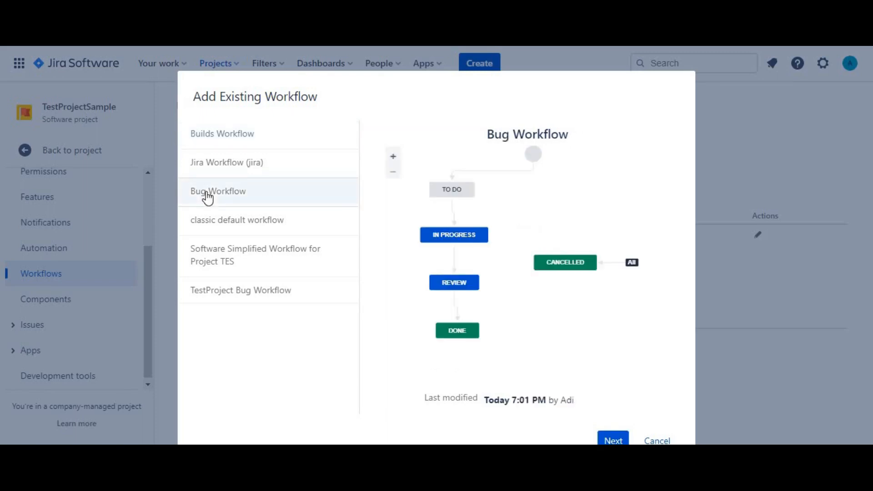
left_click(612, 440)
left_click(285, 166)
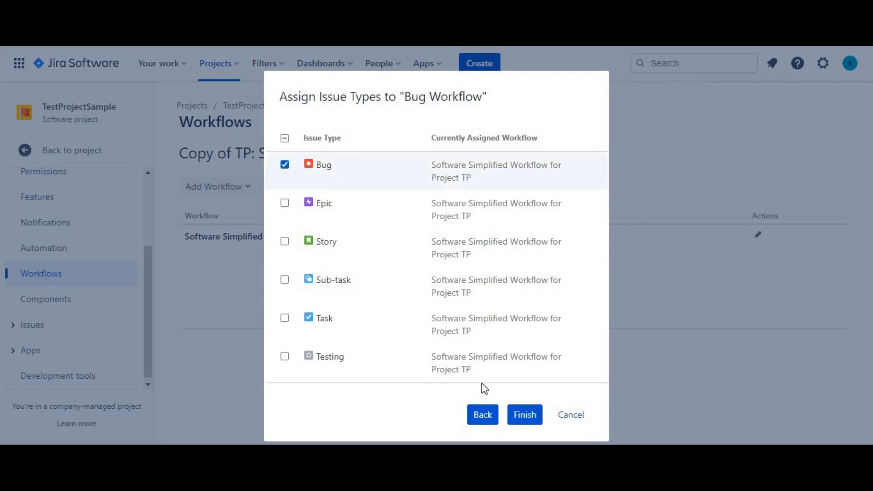
left_click(524, 414)
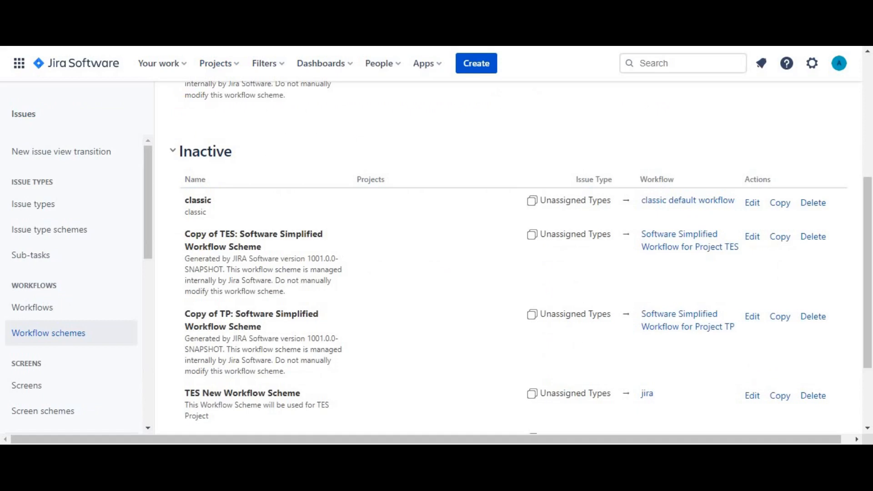
Review which projects the active workflow schemes are associated with
scroll(702, 90, "up", 4)
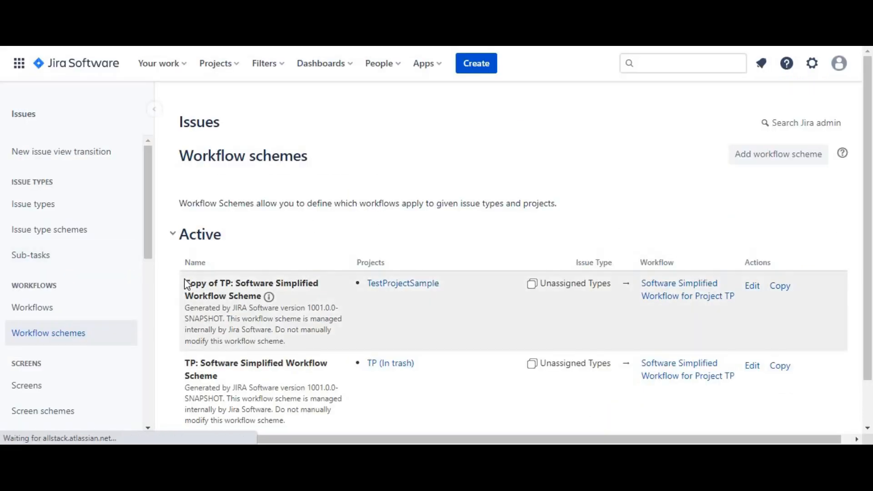
left_click_drag(184, 284, 445, 267)
scroll(364, 293, "down", 1)
left_click(427, 357)
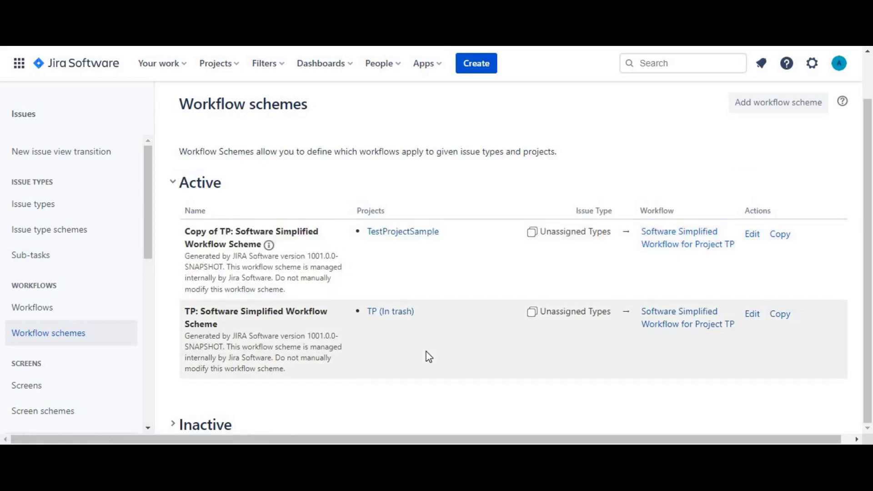
left_click_drag(359, 308, 184, 314)
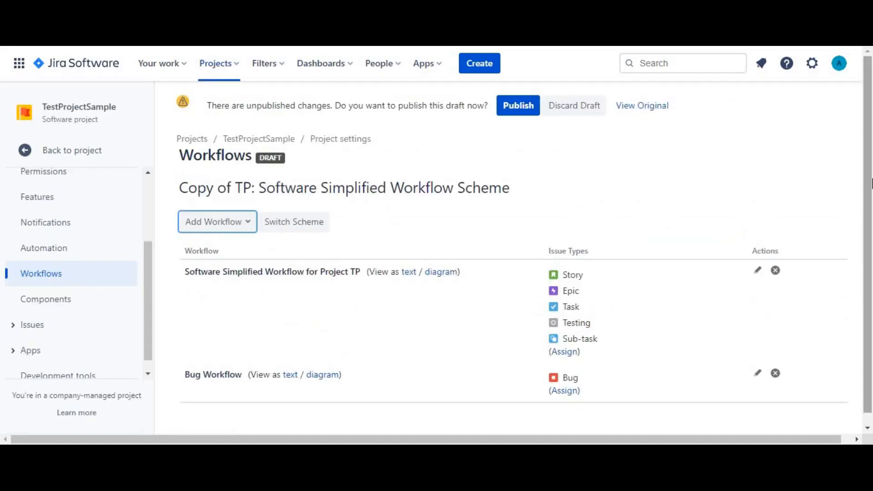
Publish the project's draft workflow scheme, associating the new workflows and acknowledging the migration
scroll(871, 183, "down", 1)
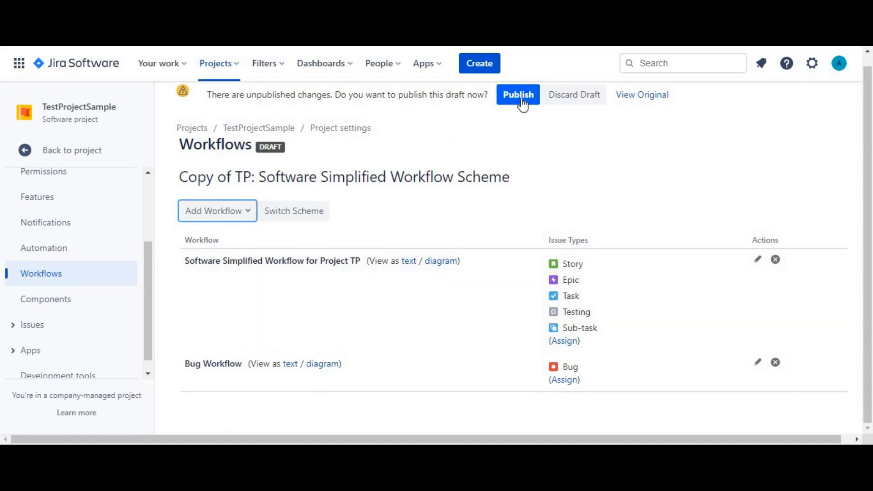
left_click(523, 106)
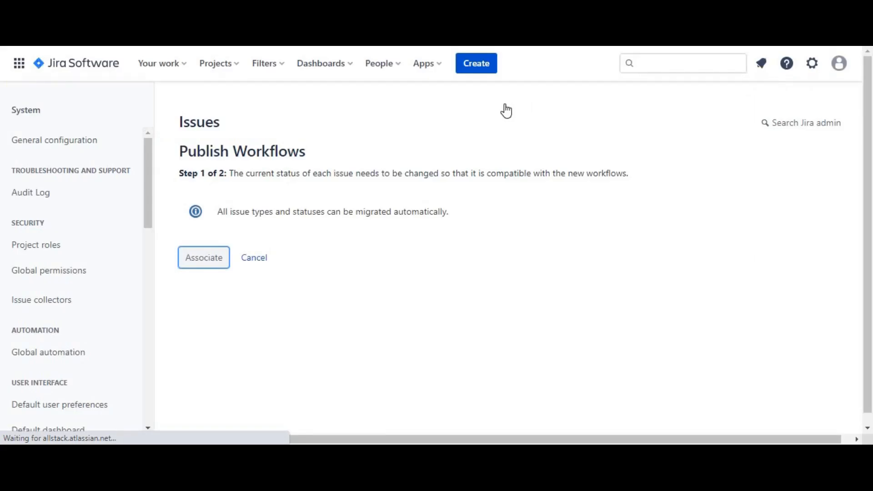
left_click(205, 260)
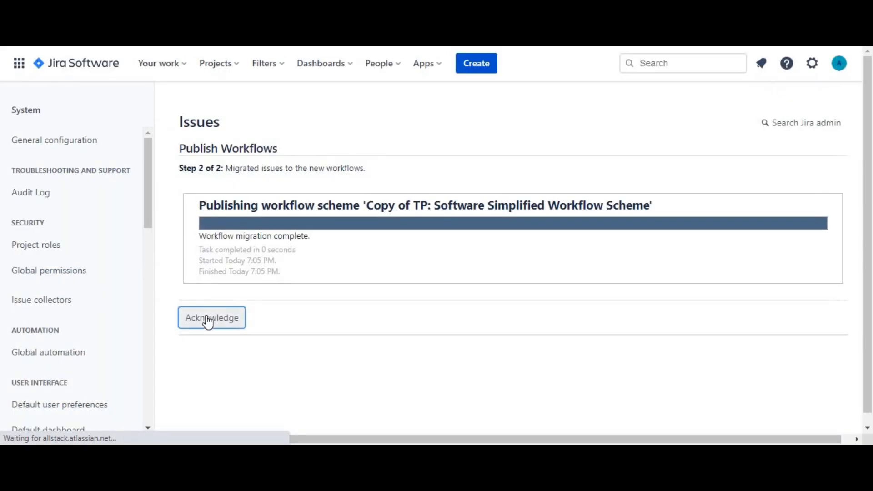
left_click(208, 321)
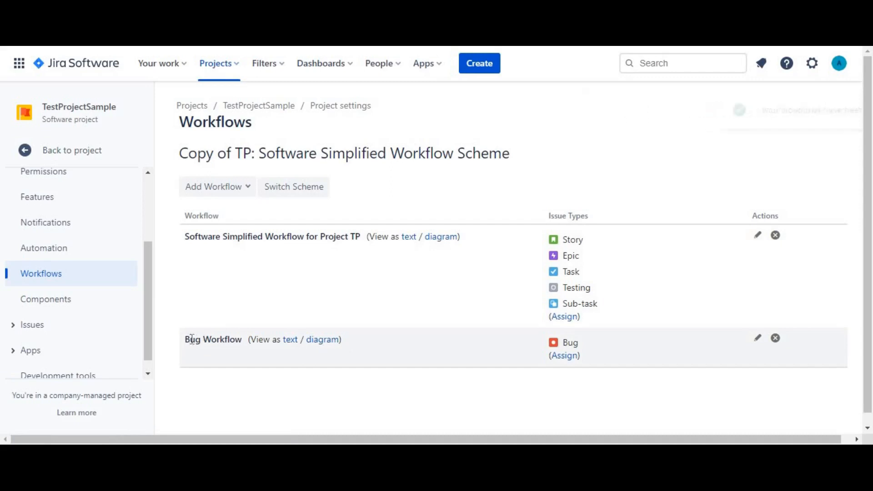
Create a Bug issue with the summary "Bug2" in TestProjectSample and open it
left_click(479, 73)
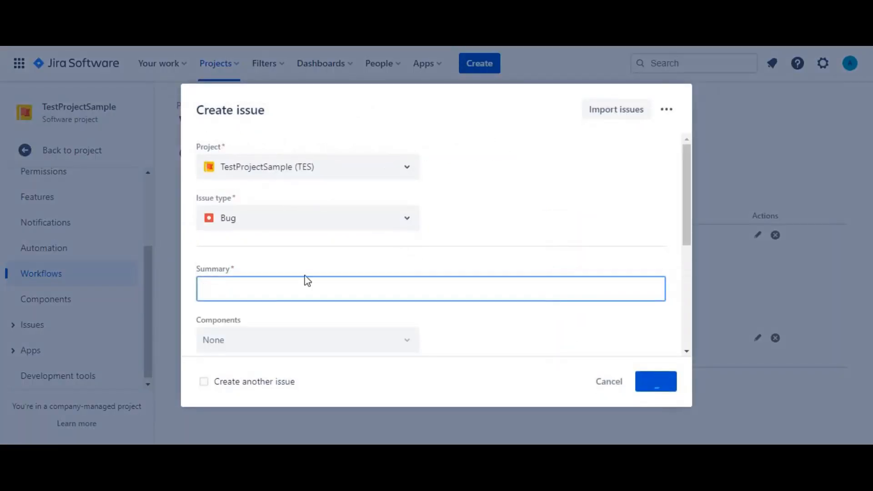
type("Bug2")
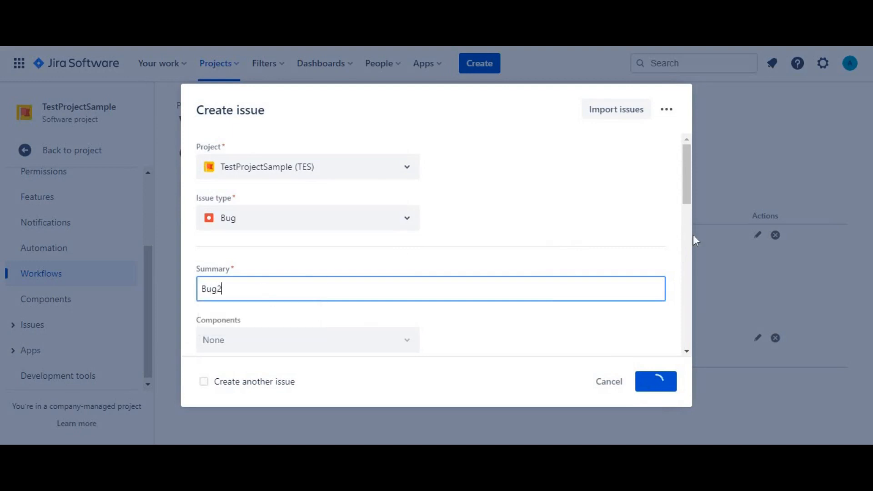
left_click_drag(686, 176, 713, 355)
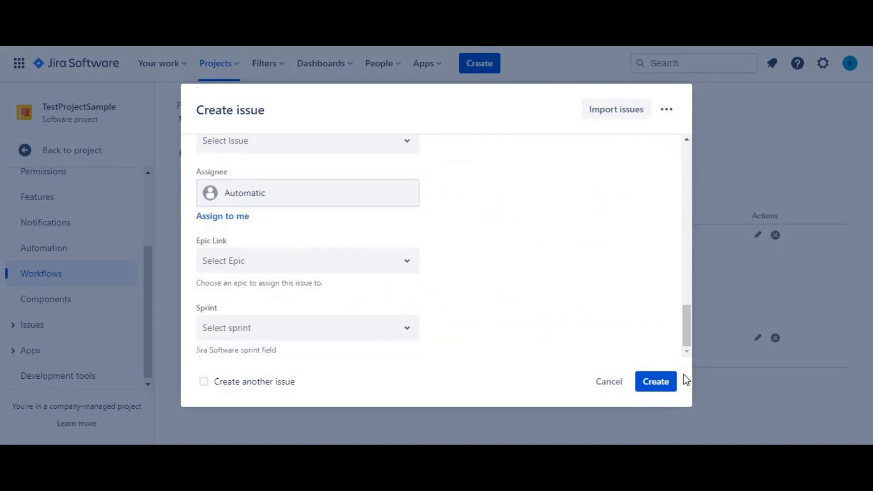
left_click(658, 381)
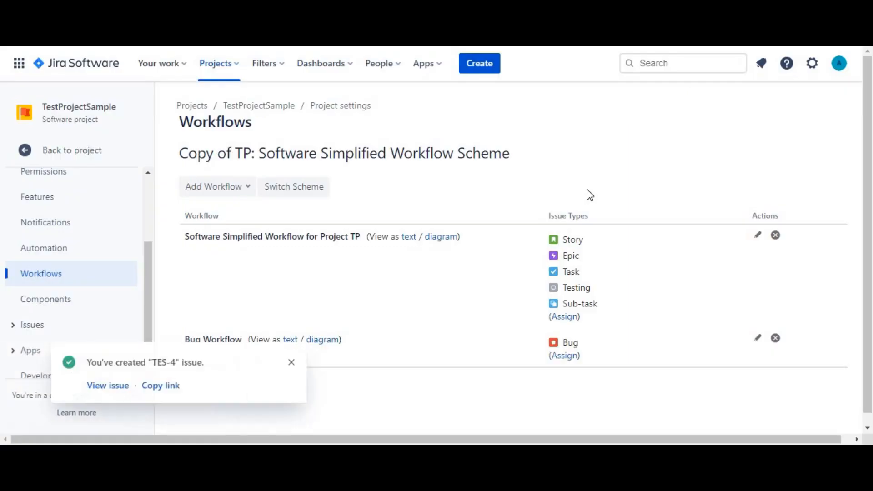
left_click(117, 388)
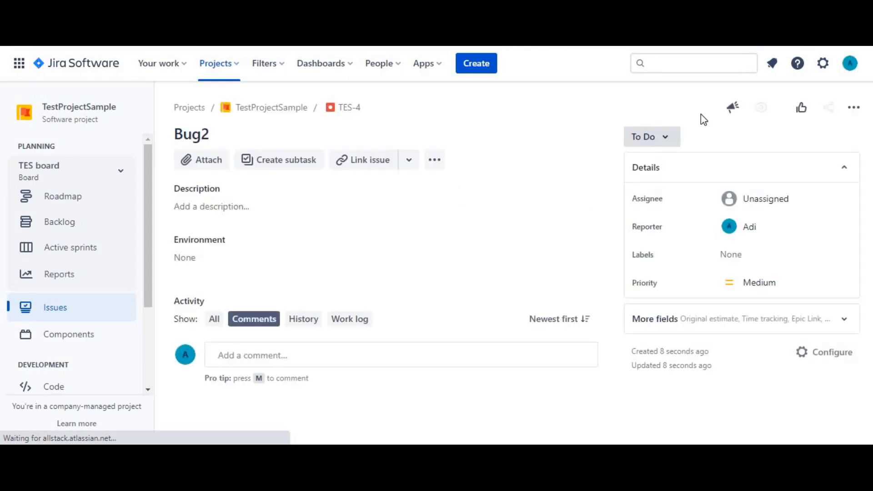
Move the Bug2 issue to In Progress and on to Review, then check its available status transitions
left_click(653, 142)
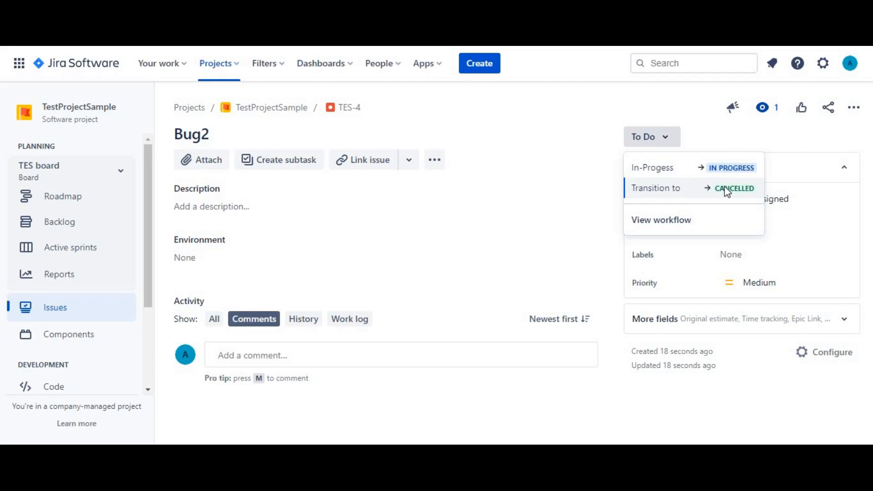
left_click(652, 169)
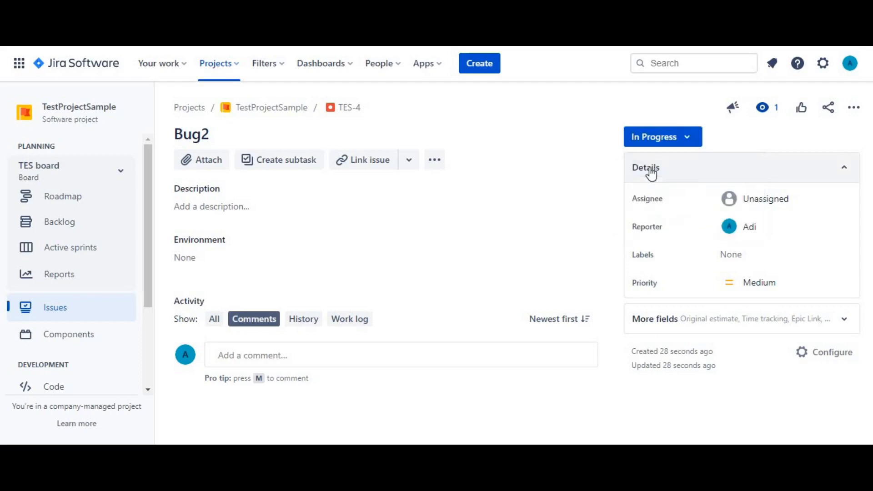
left_click(639, 140)
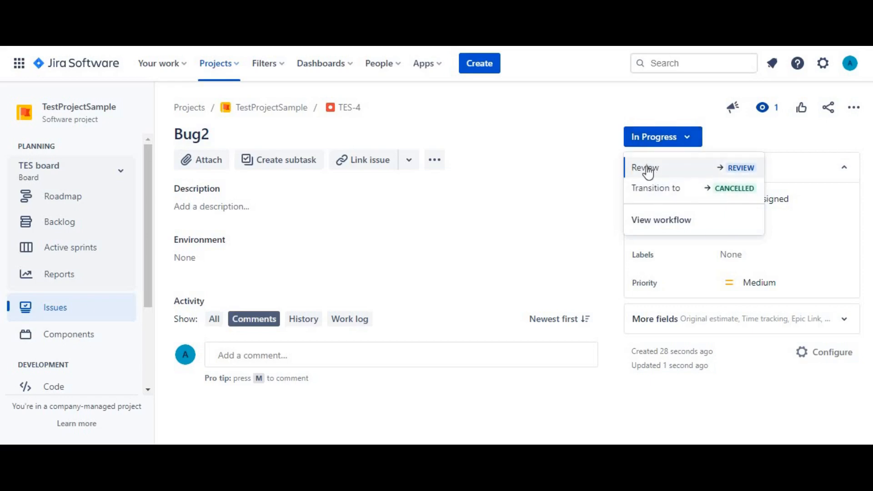
left_click(648, 172)
left_click(655, 138)
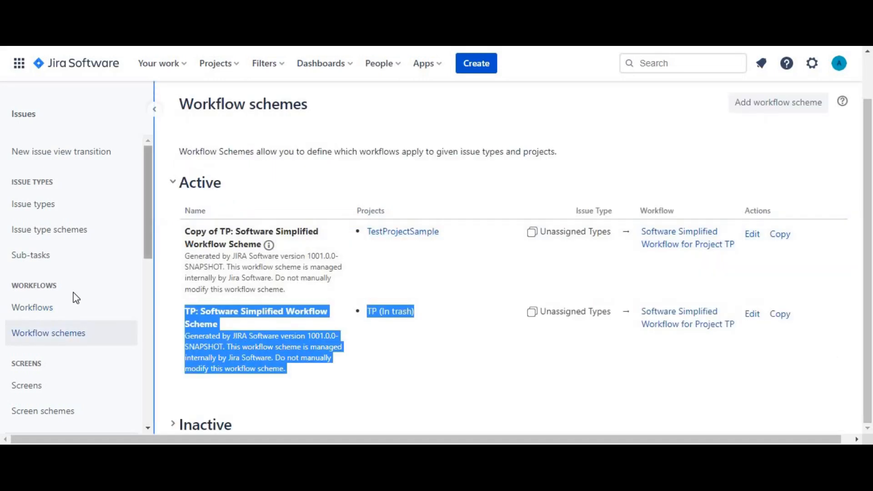
Open the active Bug Workflow for editing from the workflows administration and open the Review step's Done transition
left_click(52, 310)
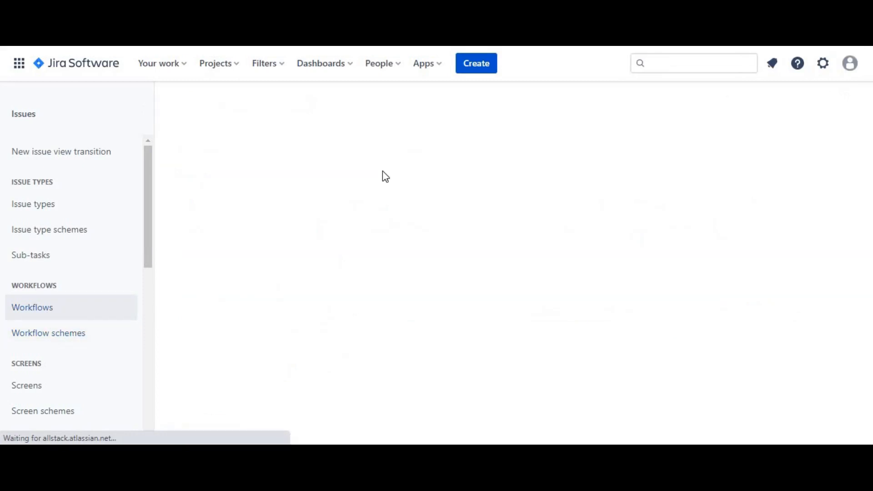
scroll(446, 273, "down", 1)
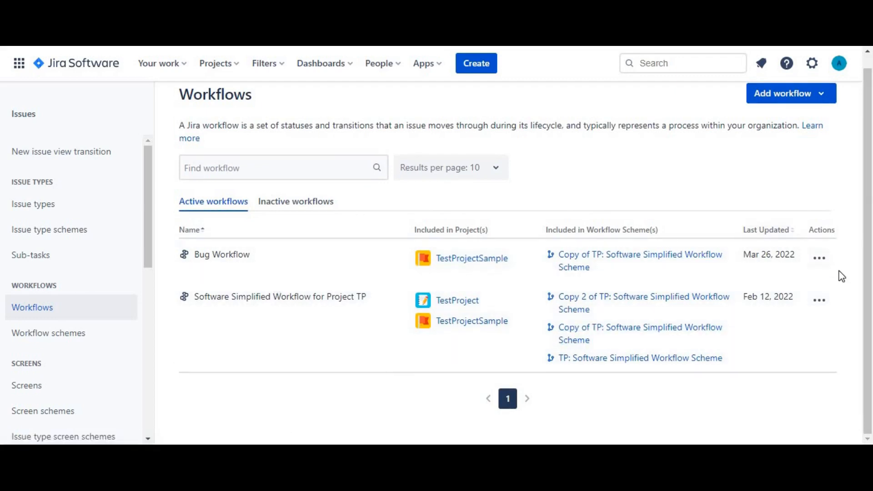
left_click(825, 264)
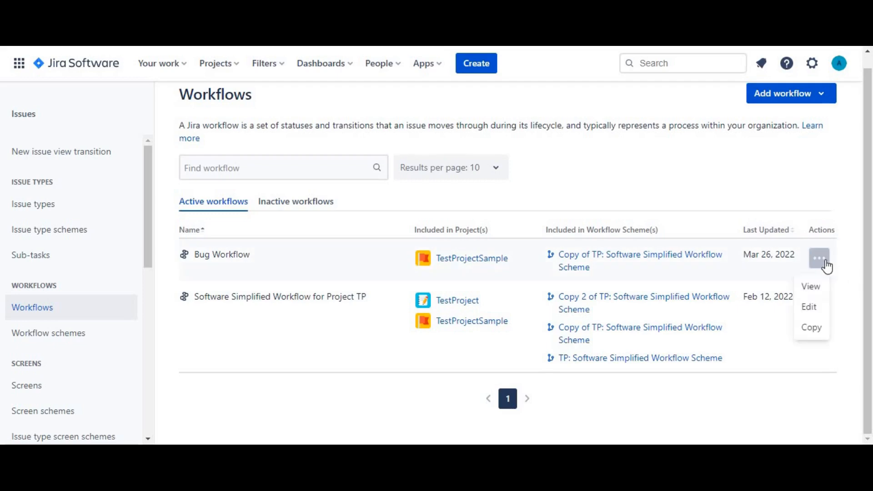
left_click(811, 307)
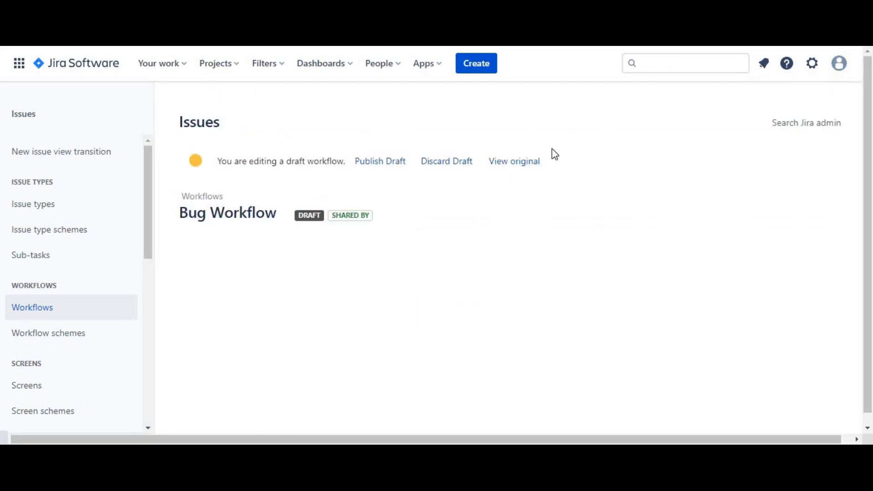
left_click_drag(868, 242, 869, 219)
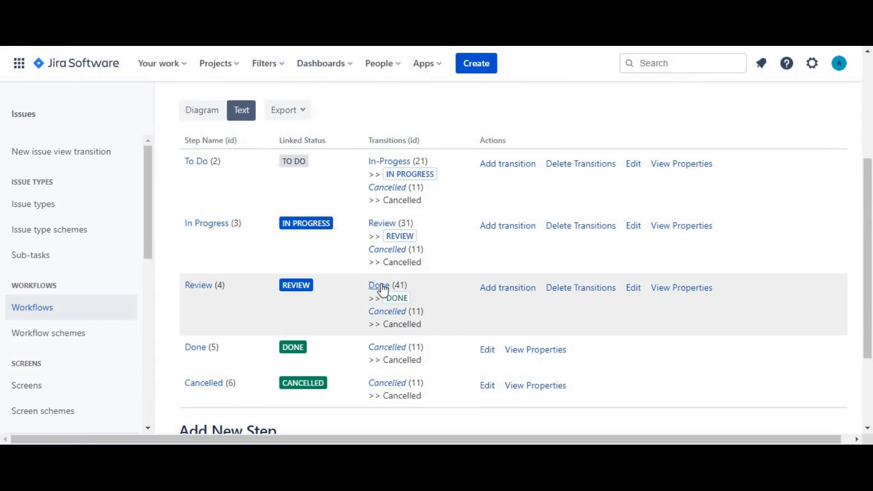
left_click(381, 285)
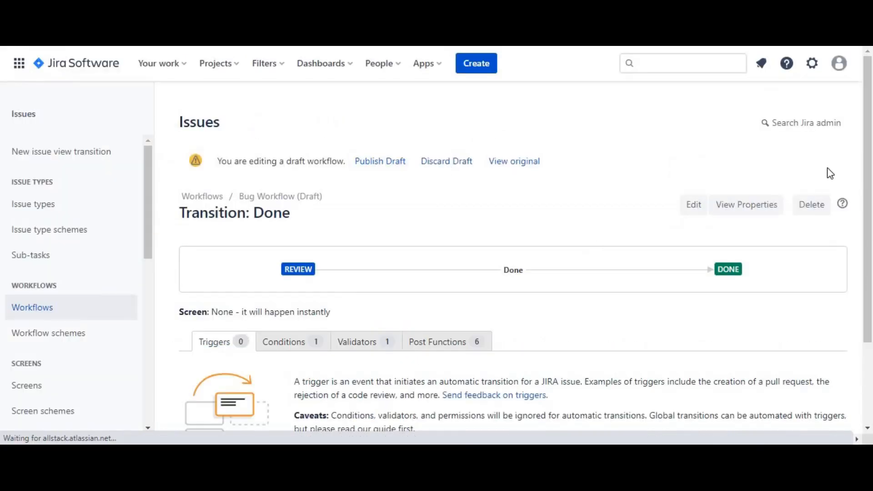
Remove the Administrators project role condition from the Done transition and publish the Bug Workflow draft
scroll(700, 248, "down", 2)
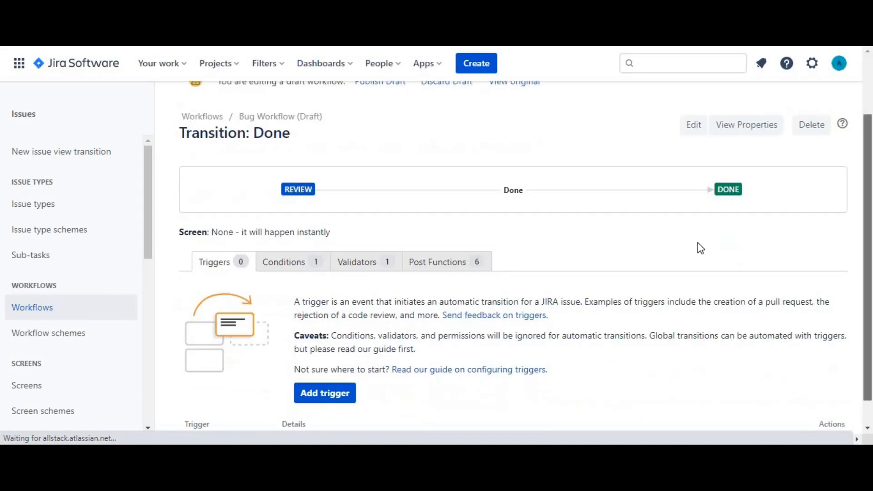
left_click(282, 265)
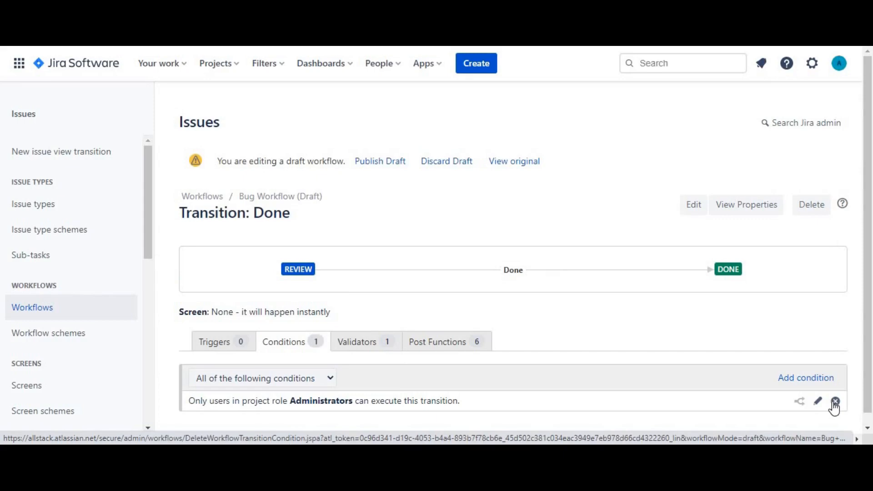
left_click(836, 401)
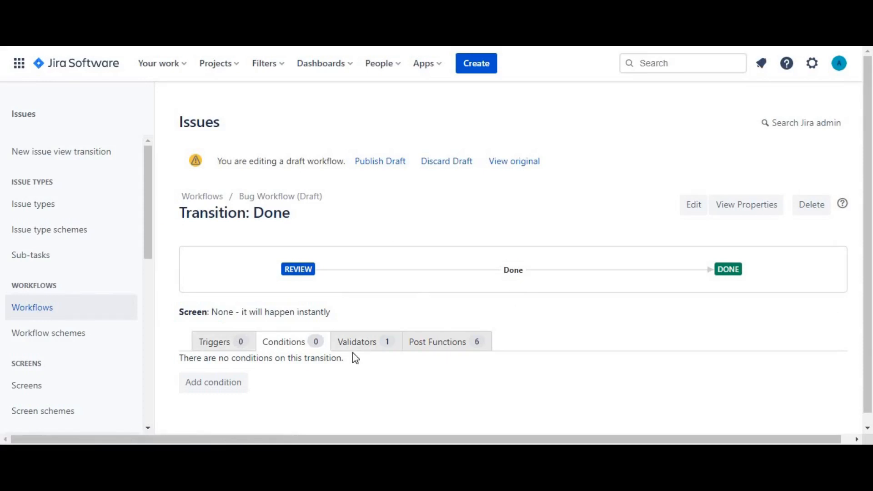
left_click(369, 165)
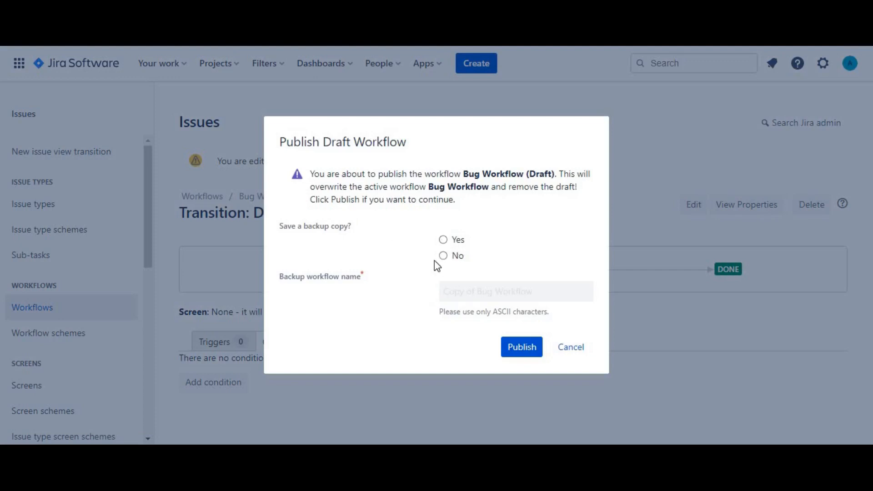
left_click(521, 346)
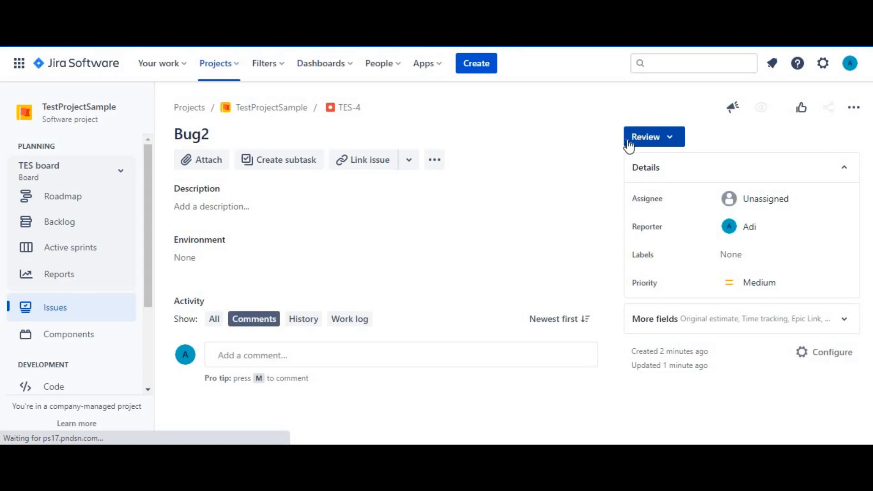
Try to move the Bug2 issue from Review to Done and read the resulting transition message
left_click(647, 138)
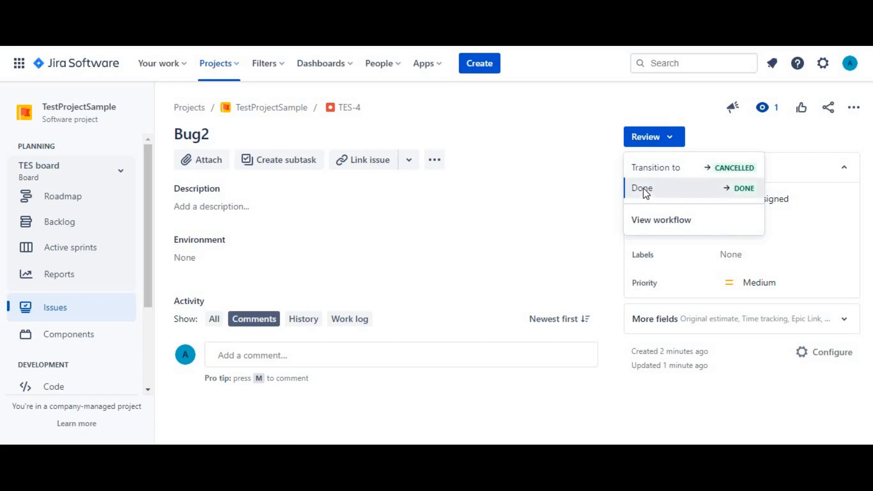
left_click(645, 189)
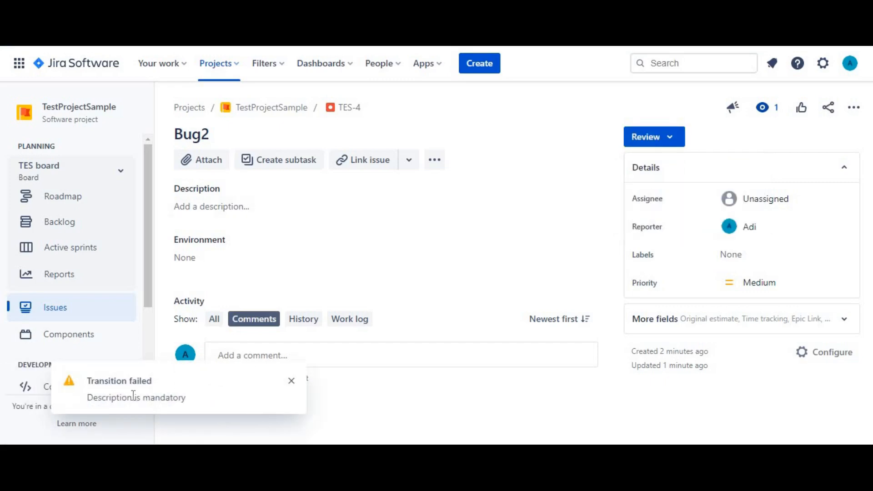
left_click_drag(89, 397, 190, 398)
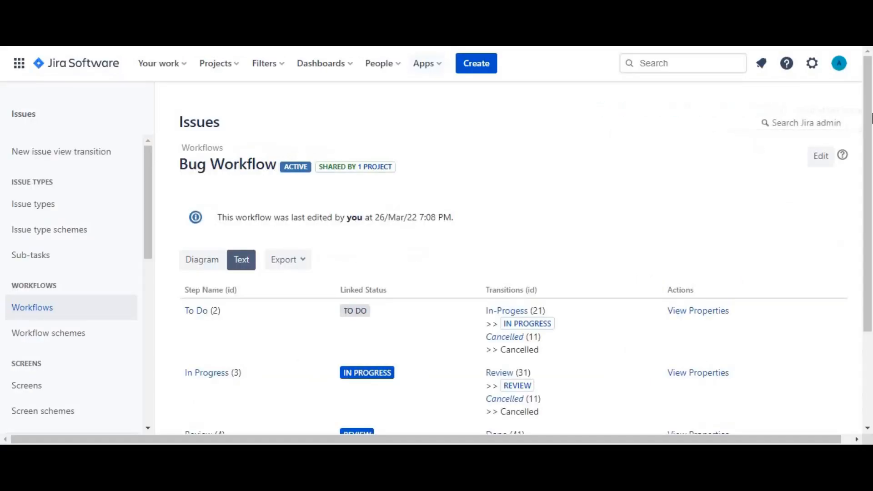
Open the Review step's Done transition in the active Bug Workflow and examine its validators
scroll(868, 241, "down", 3)
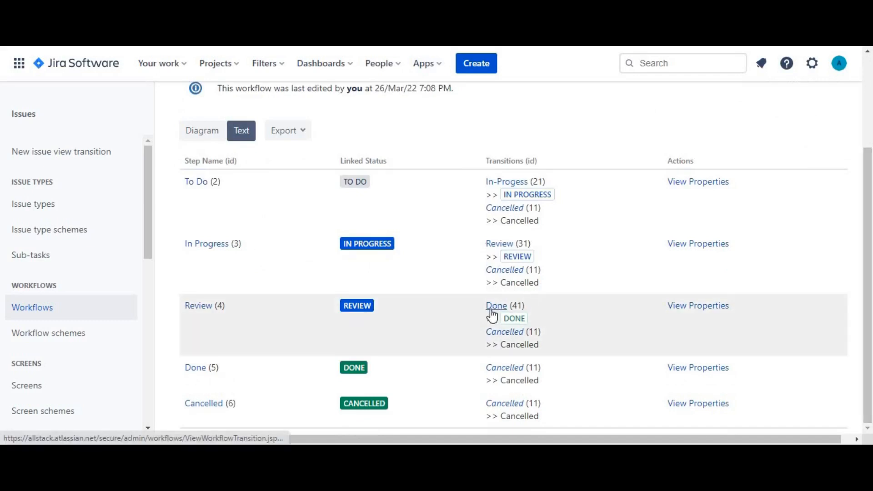
left_click(492, 309)
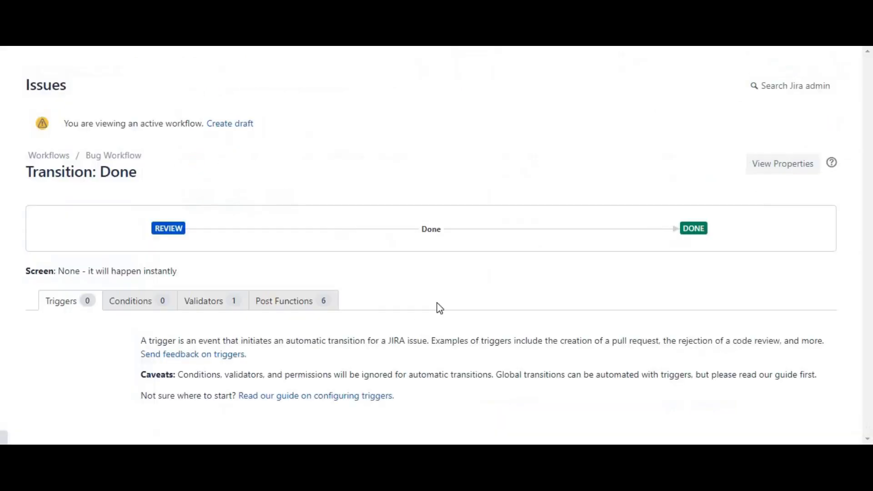
left_click(372, 342)
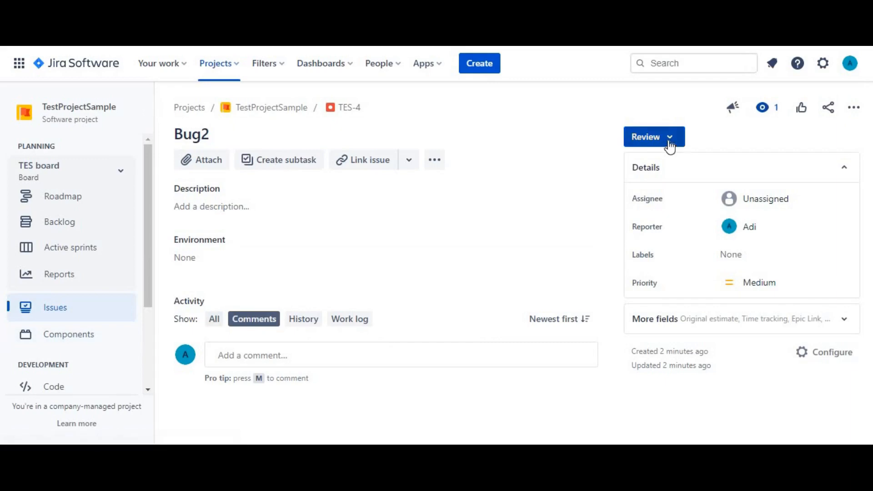
Retry moving the Bug2 issue to Done, and save "Testing Workflows" as its description
left_click(670, 147)
left_click(655, 190)
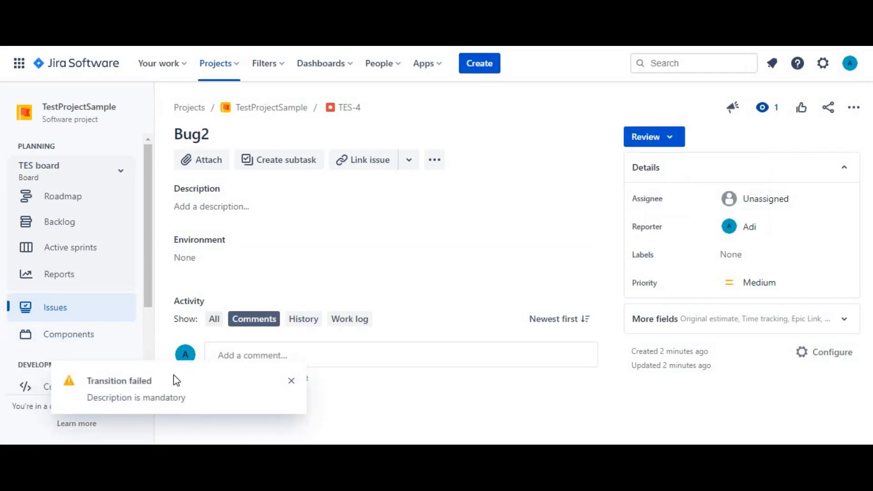
left_click(252, 211)
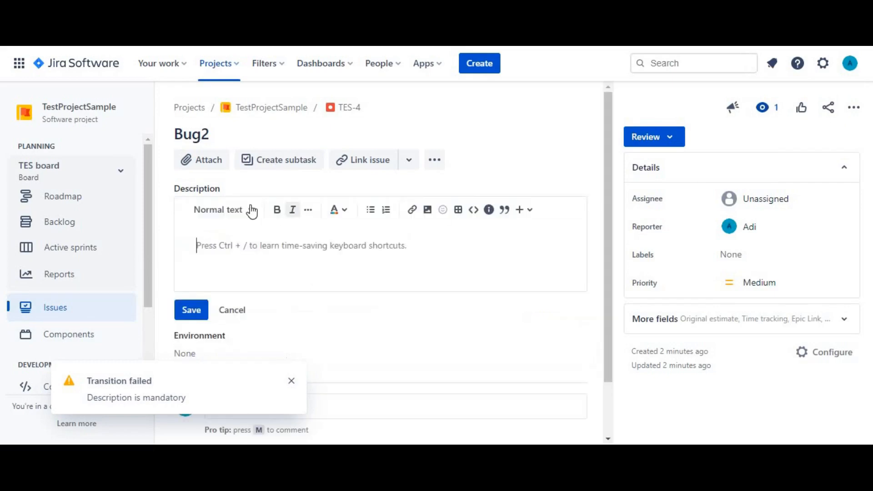
type("Te")
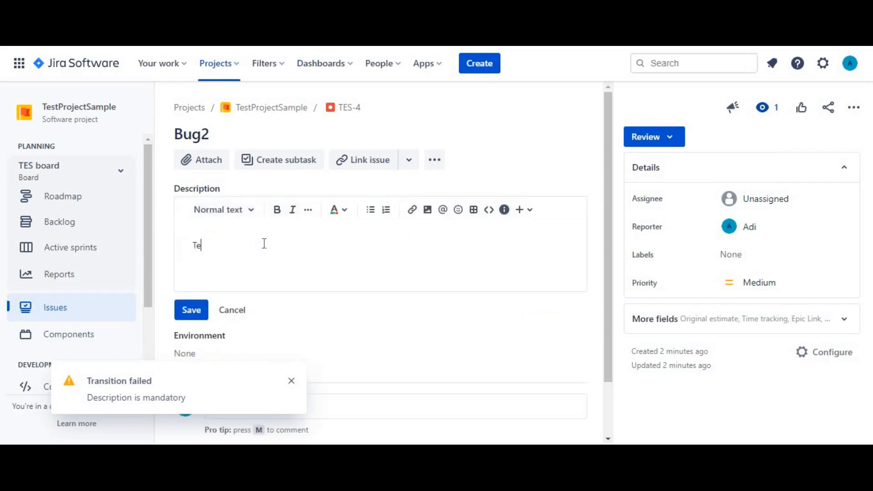
type("sting Workf")
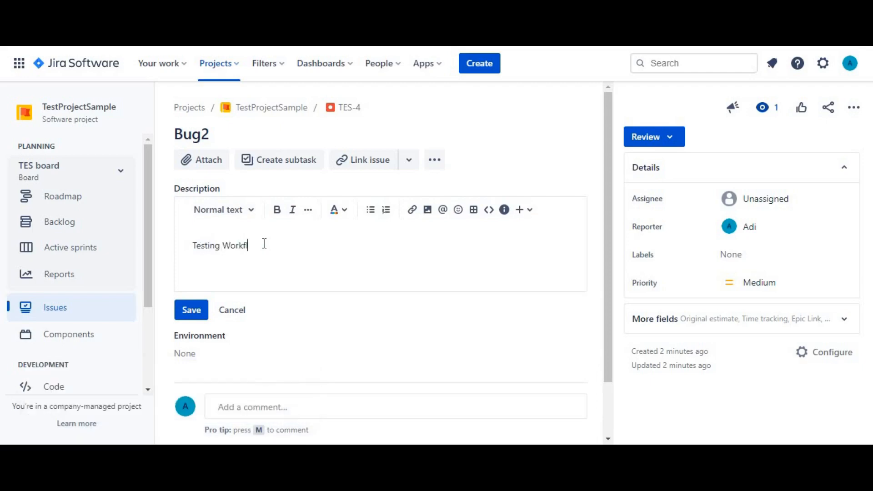
type("lows")
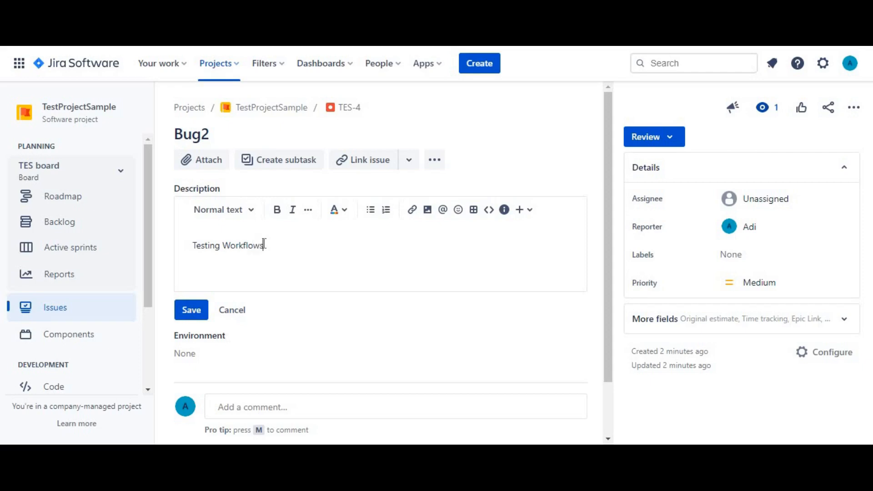
left_click(190, 310)
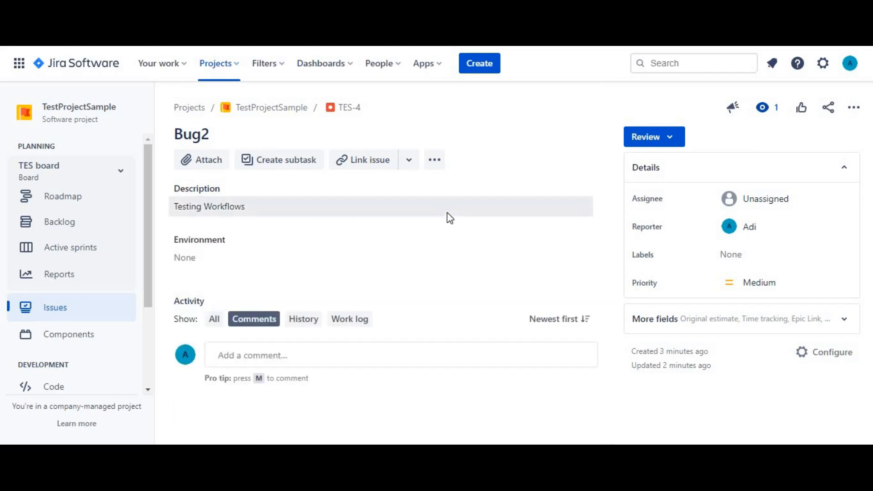
Open the available status transitions of the Bug2 issue
left_click(674, 139)
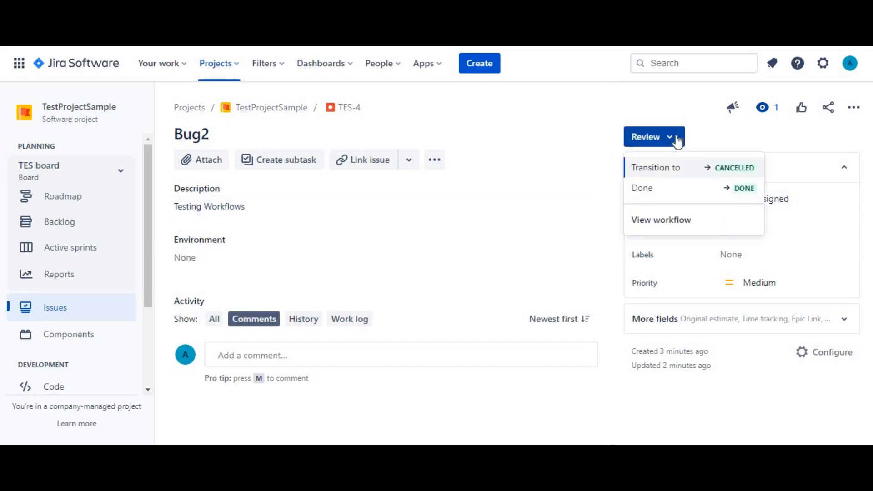